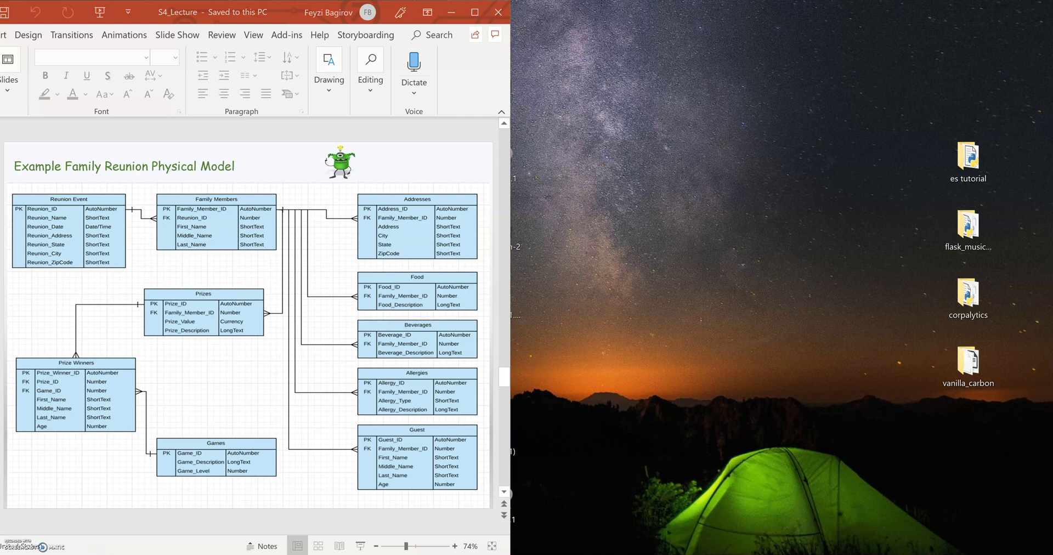
Launch Microsoft Access from the Start search and browse the start screen's templates
click(11, 550)
text(access)
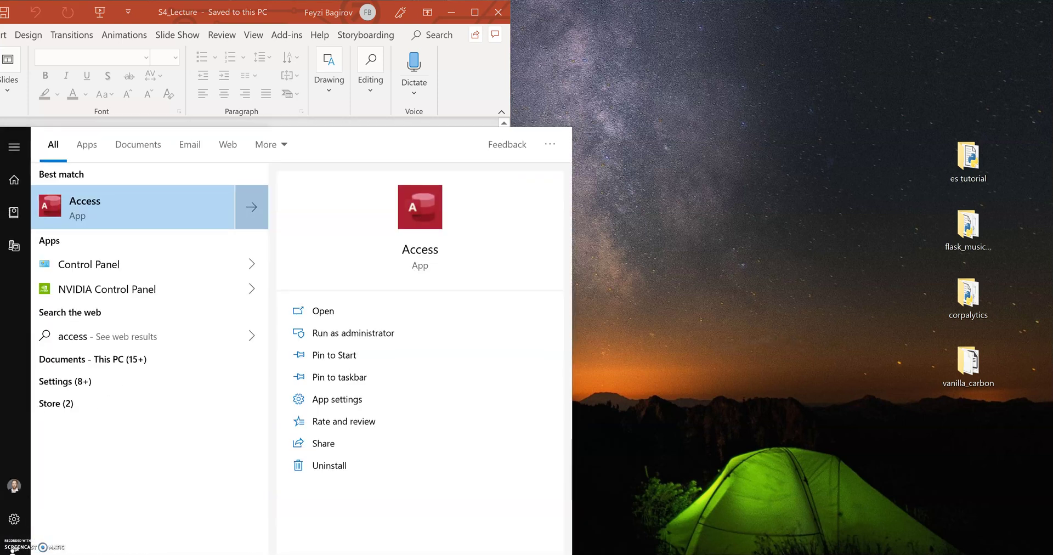
key(Return)
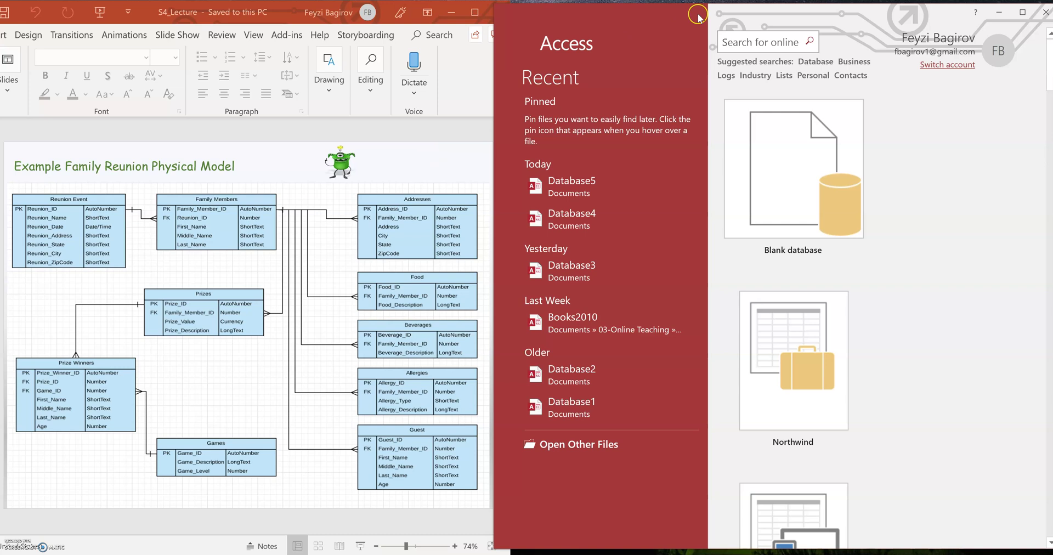
drag(699, 17, 700, 13)
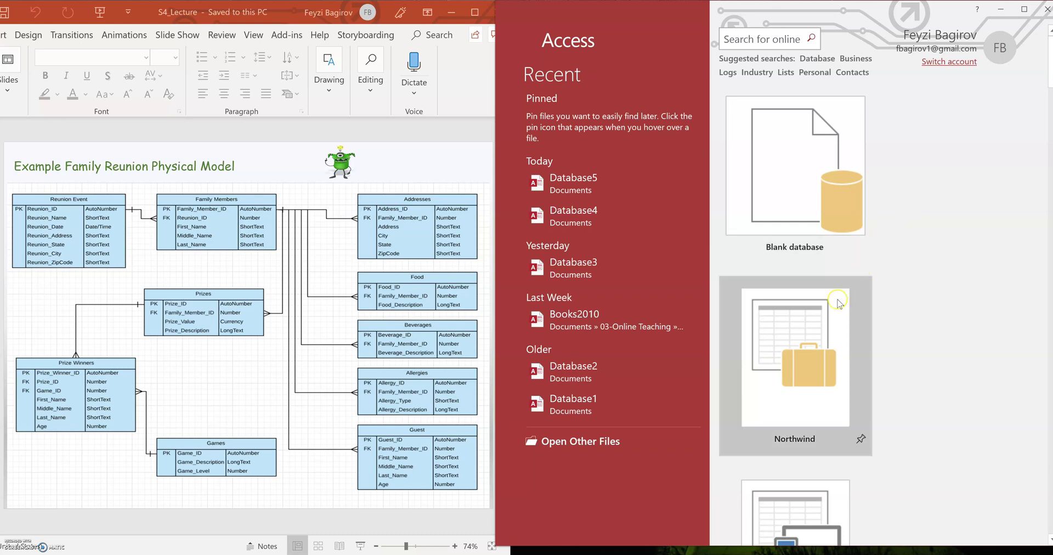
scroll(838, 303, down, 3)
scroll(839, 304, down, 3)
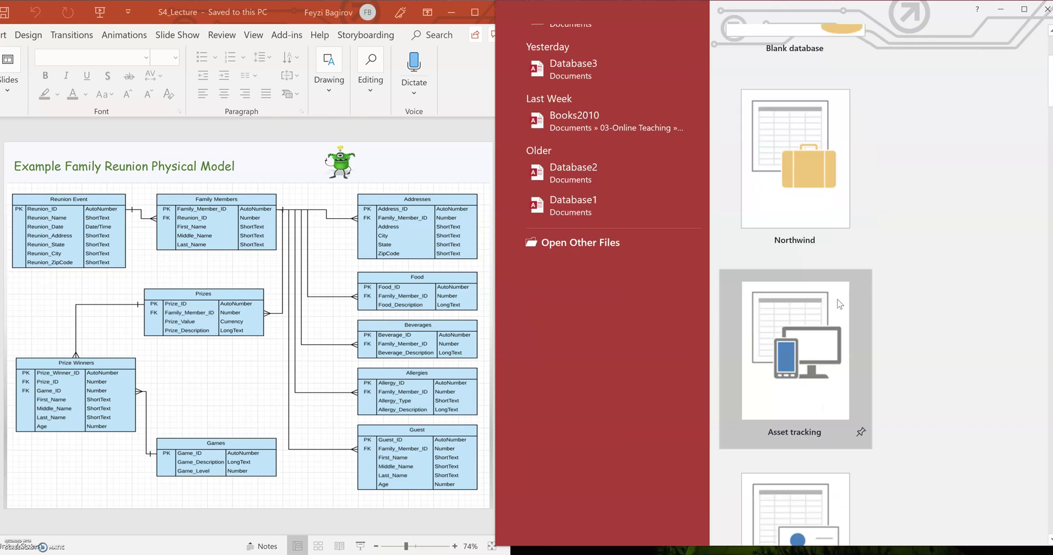
scroll(839, 303, down, 3)
scroll(839, 303, up, 12)
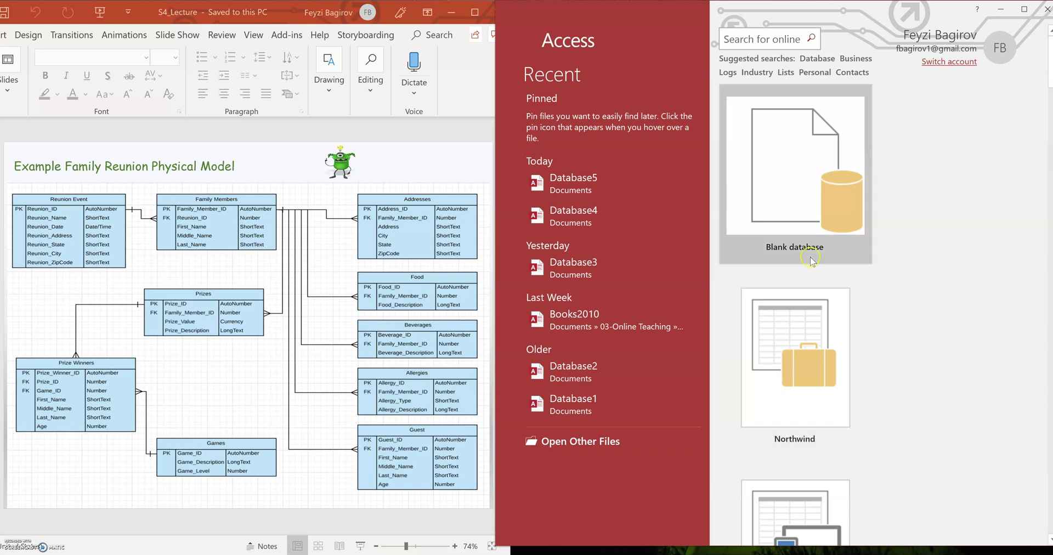
Create the blank database Database6 and bring up Table1's view choices
click(791, 186)
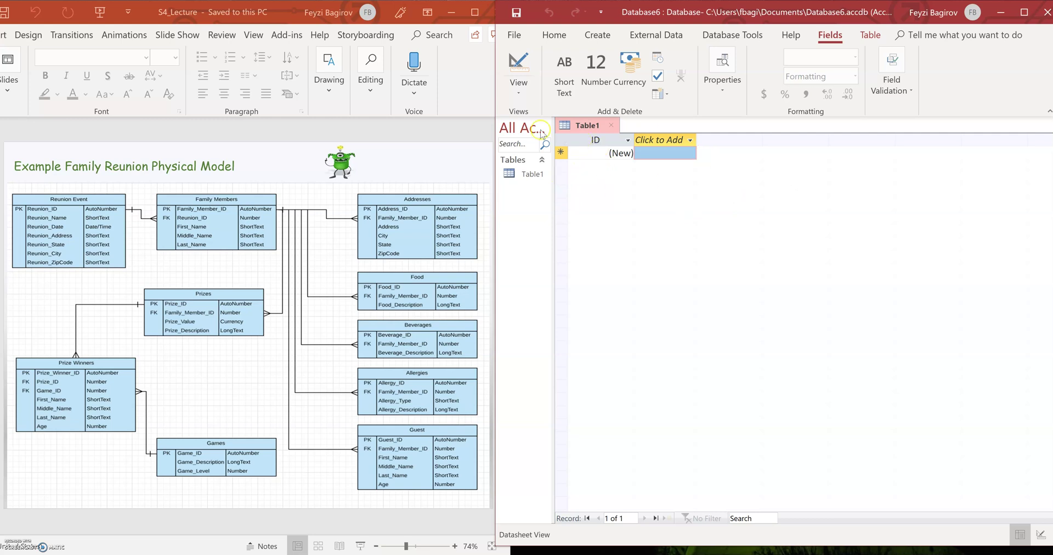
click(519, 94)
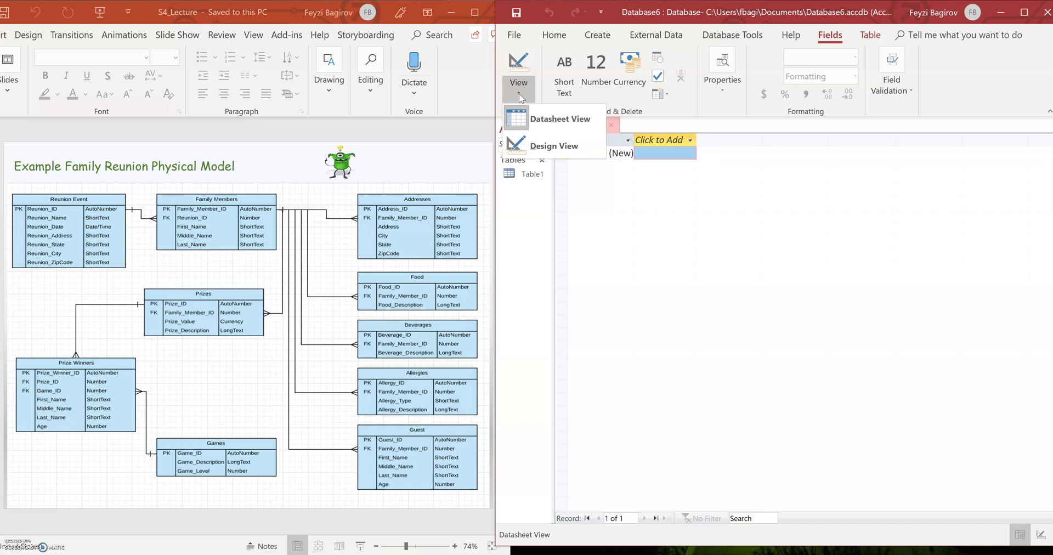
click(746, 232)
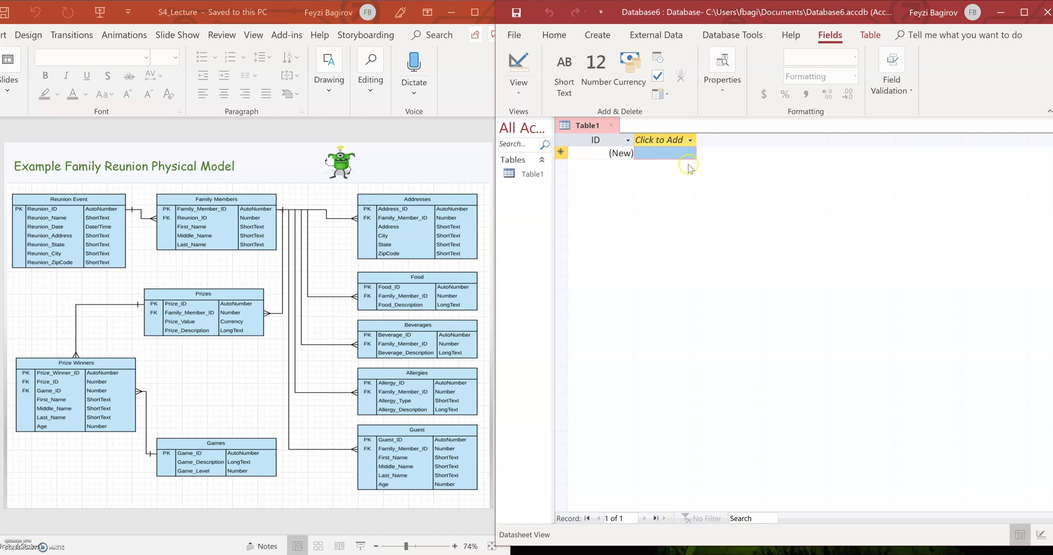
click(528, 88)
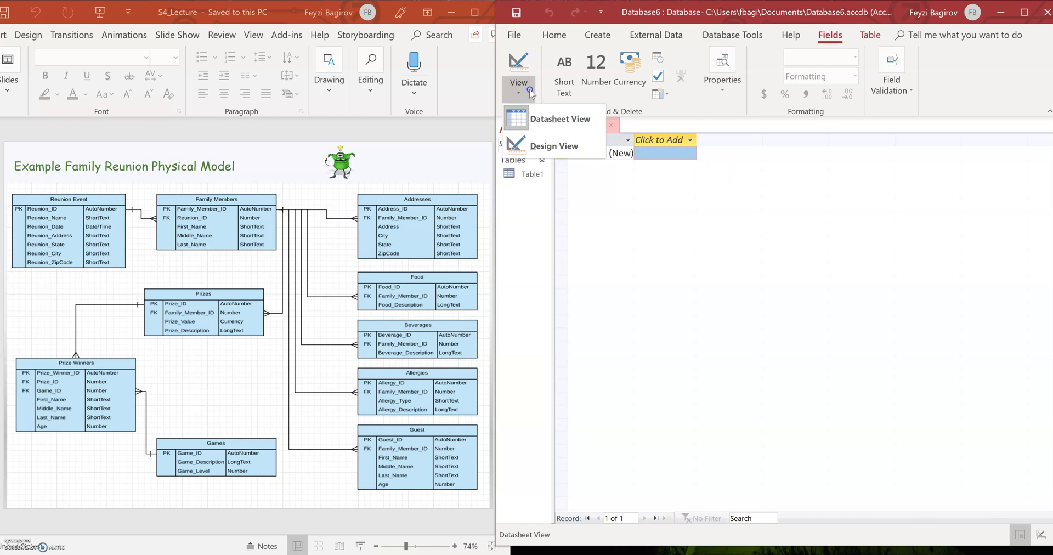
Switch Table1 to Design View and enter Reunion_Event as its table name
click(552, 146)
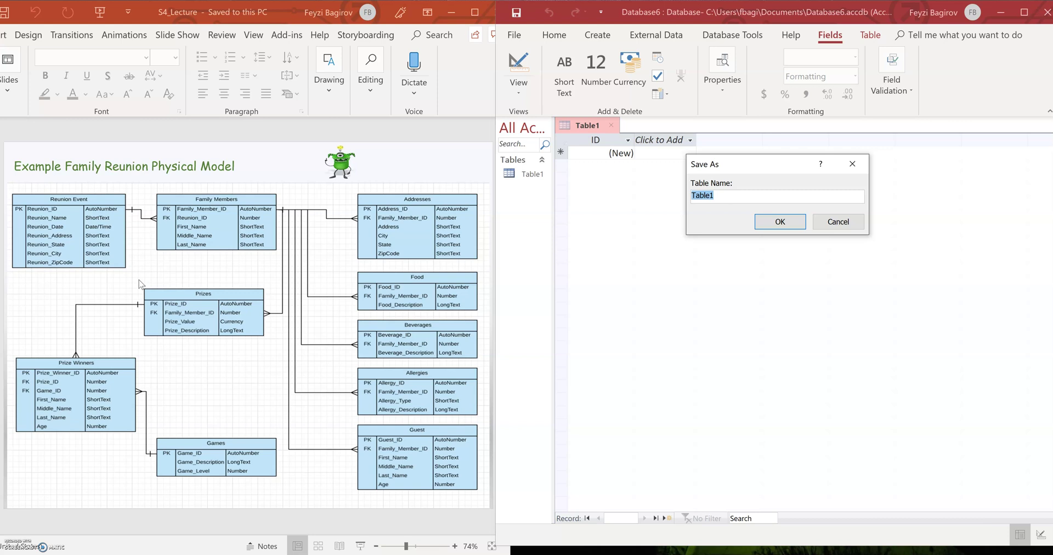
text(Reunion_Event)
key(BackSpace)
text(%20)
key(BackSpace)
key(BackSpace)
key(BackSpace)
key(BackSpace)
text(%20)
key(BackSpace)
key(BackSpace)
key(BackSpace)
key(BackSpace)
text(_)
Confirm the Reunion_Event save, widen the navigation pane, and rename the ID field to Reunion_ID
click(781, 223)
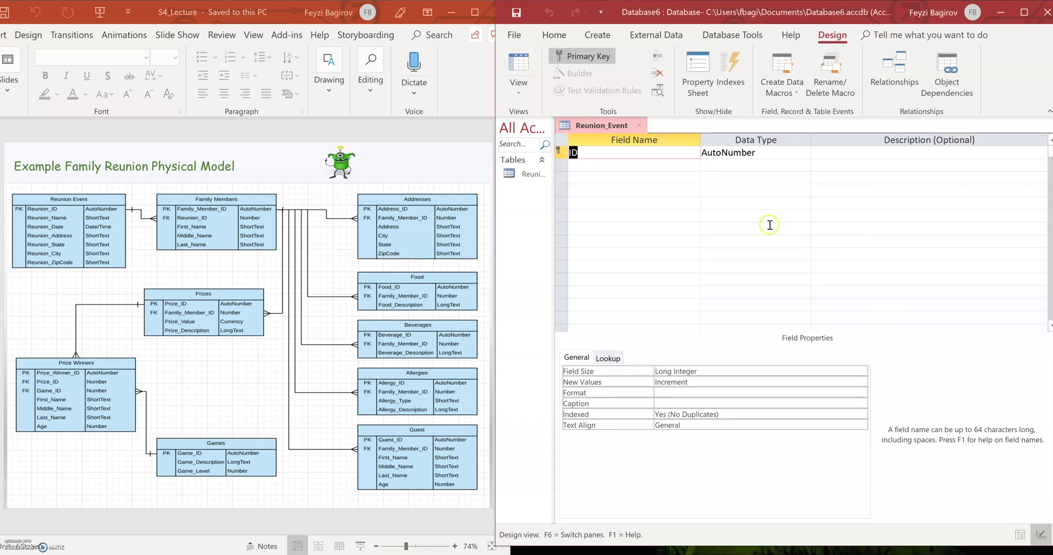
drag(554, 174, 592, 179)
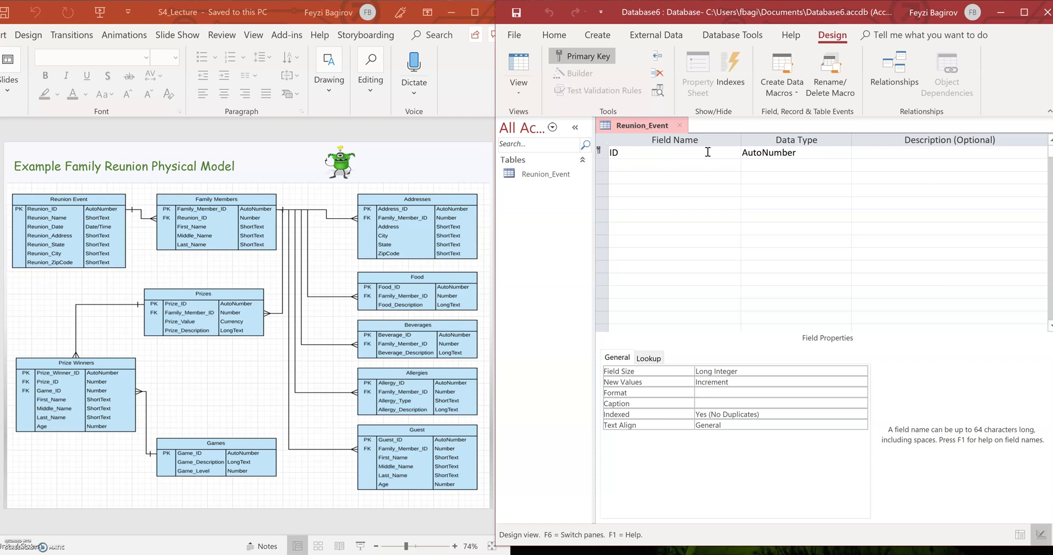
click(674, 151)
click(678, 152)
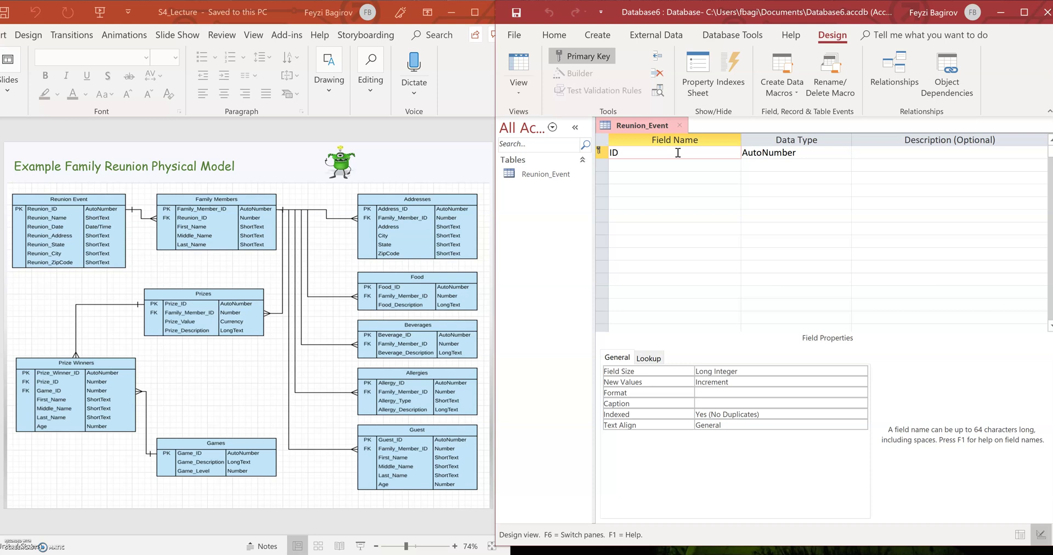
key(BackSpace)
key(BackSpace)
text(Reunion_ID)
key(Tab)
key(Tab)
key(Tab)
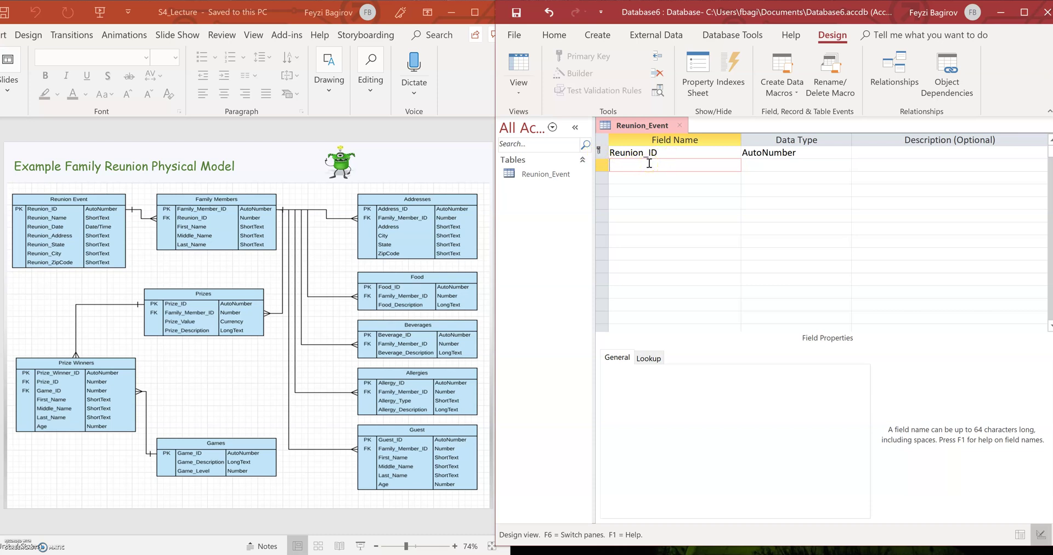
Add the Reunion_Name field as Short Text and Reunion_Date as Date/Time
text(Reunion_Name)
key(Tab)
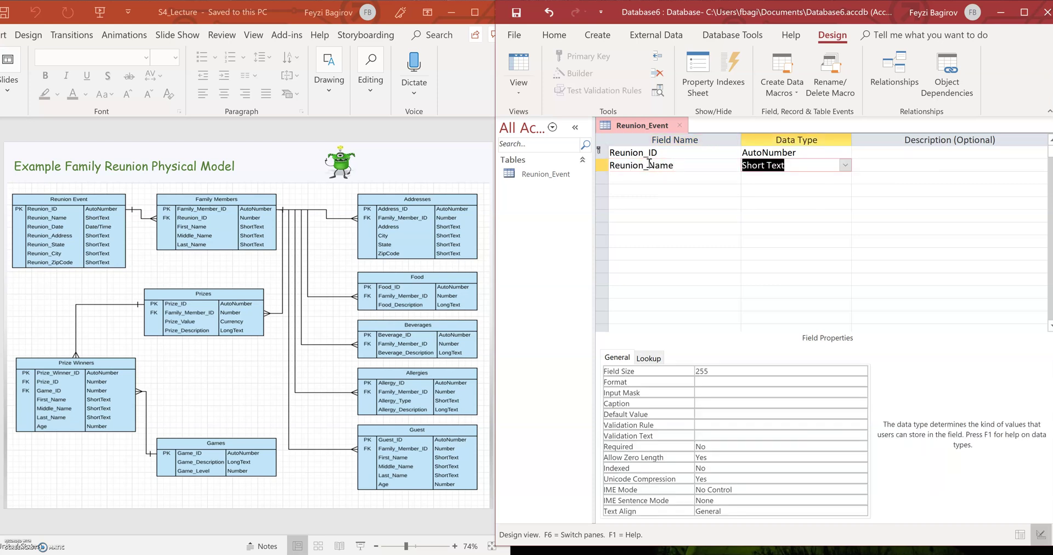
key(Tab)
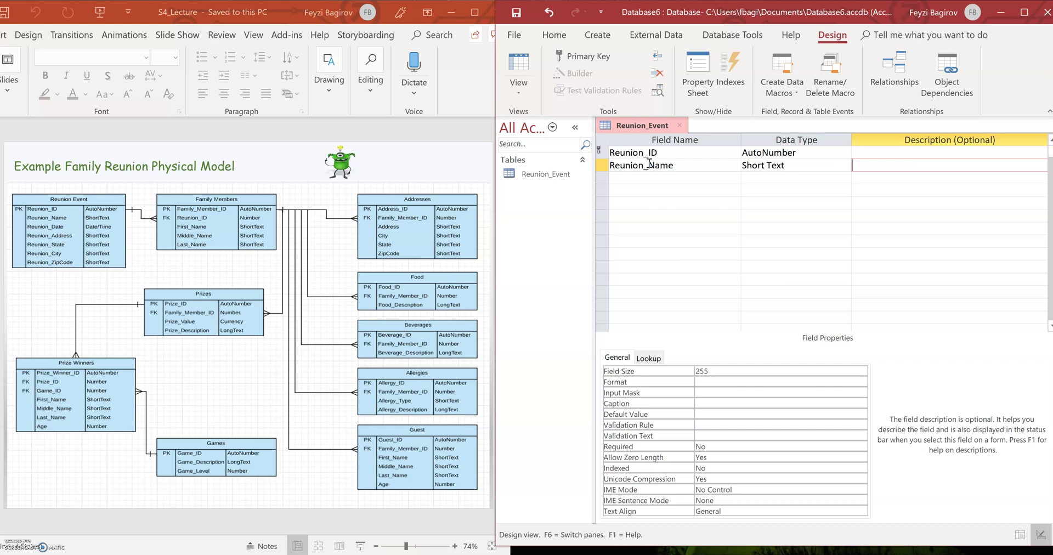
key(Tab)
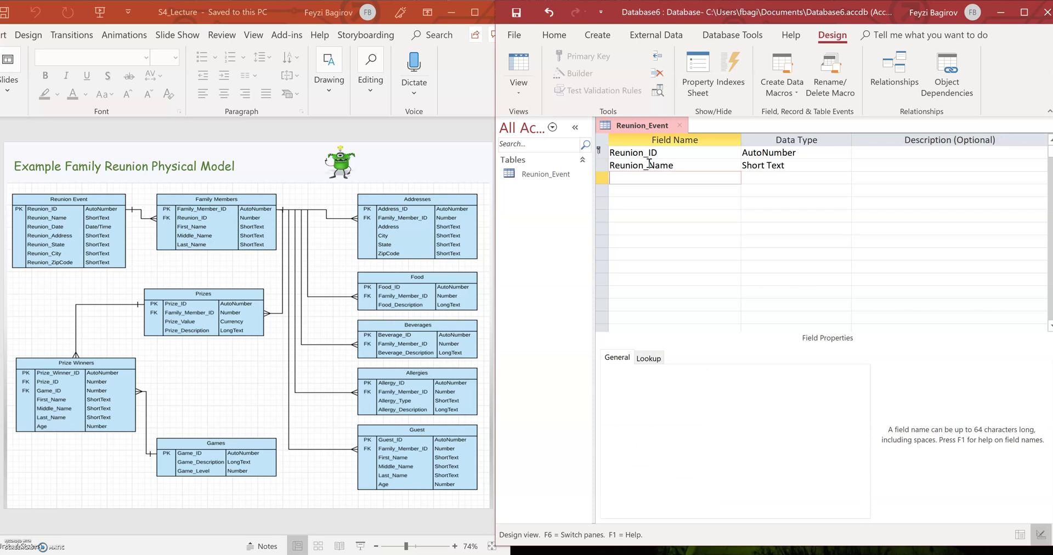
text(Reunion_Date)
key(Tab)
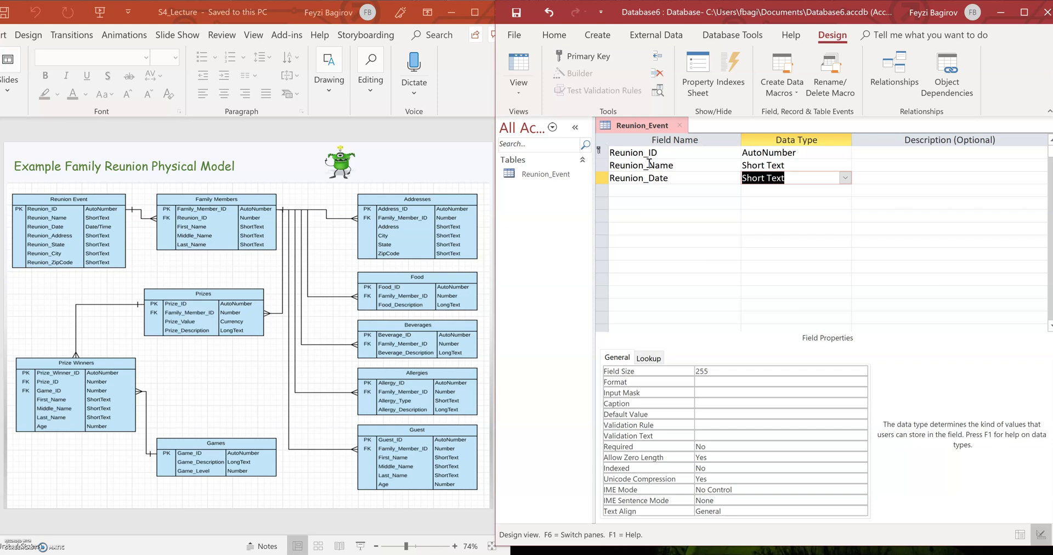
click(845, 177)
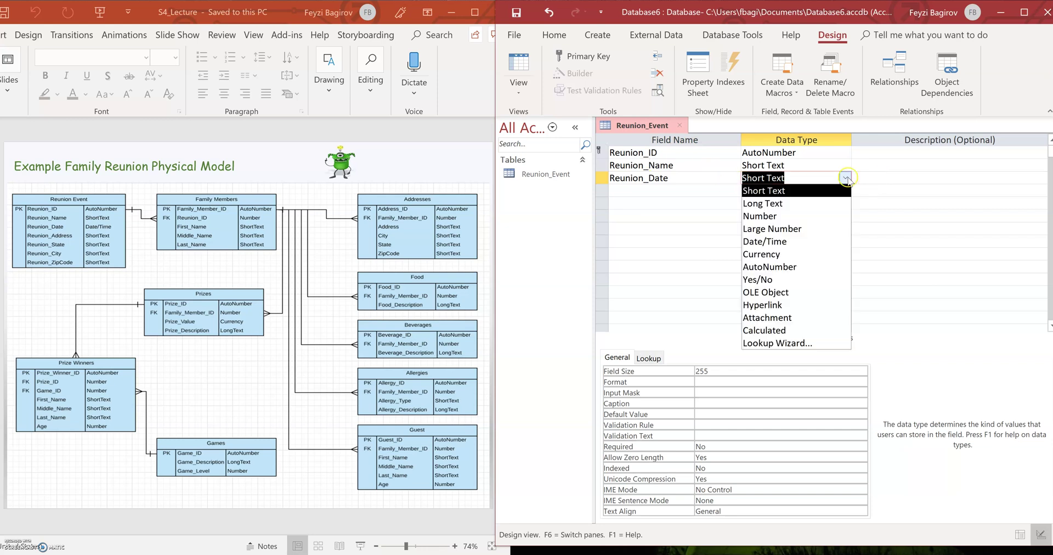
click(799, 241)
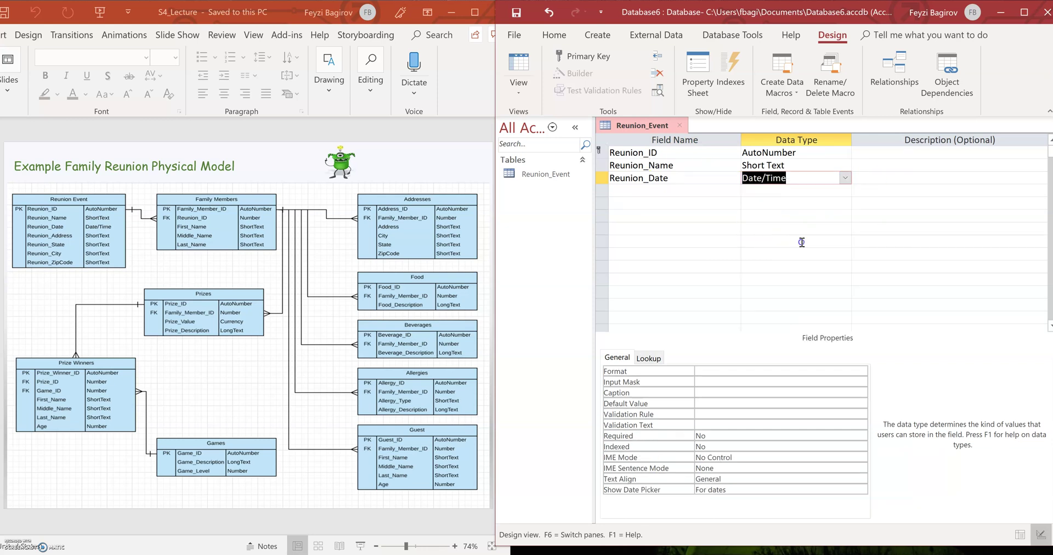
Add Reunion_Address, Reunion_State, Reunion_City and Reunion_ZipCode as Short Text fields
click(661, 195)
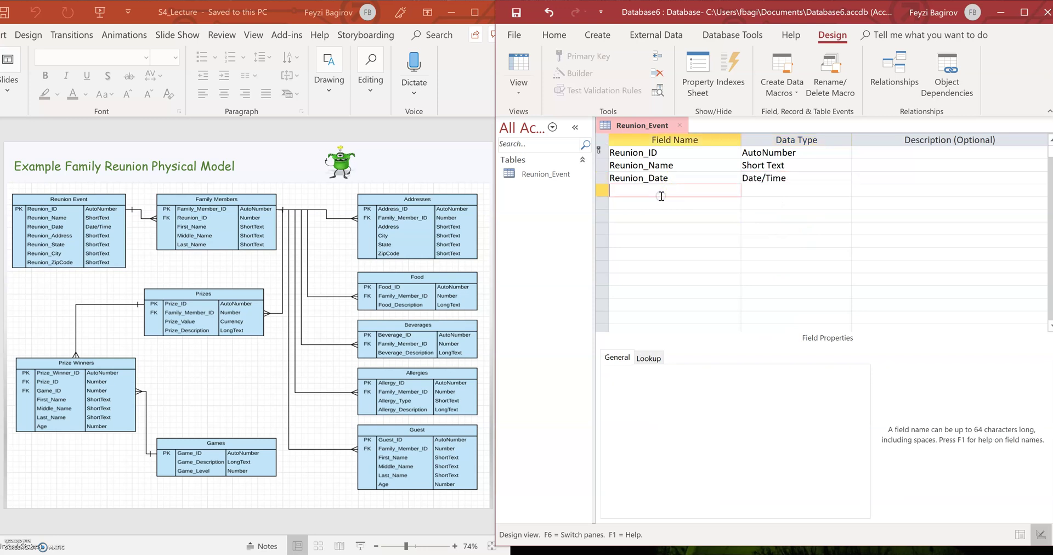
text(Reunion_Address)
key(Tab)
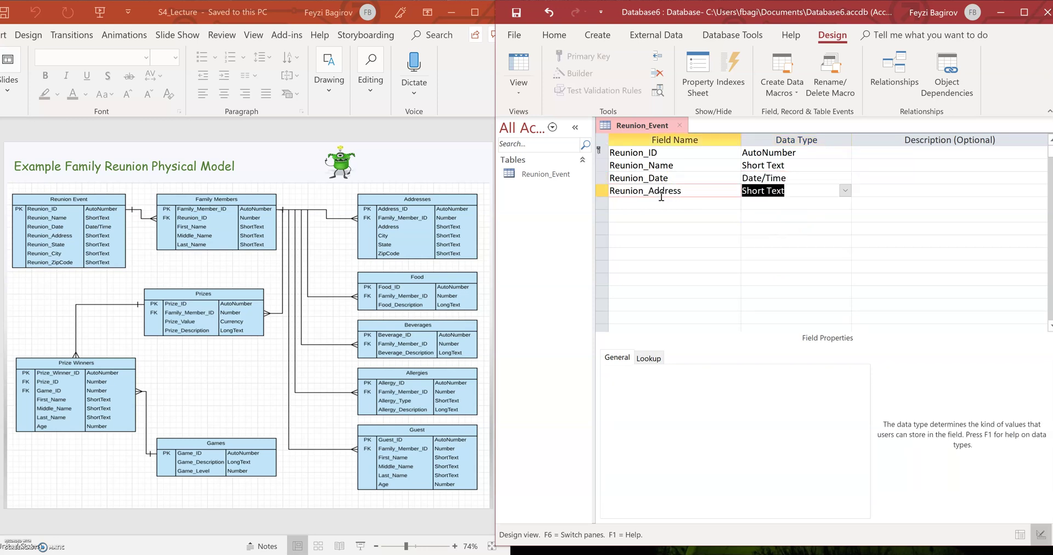
key(Tab)
key(Tab)
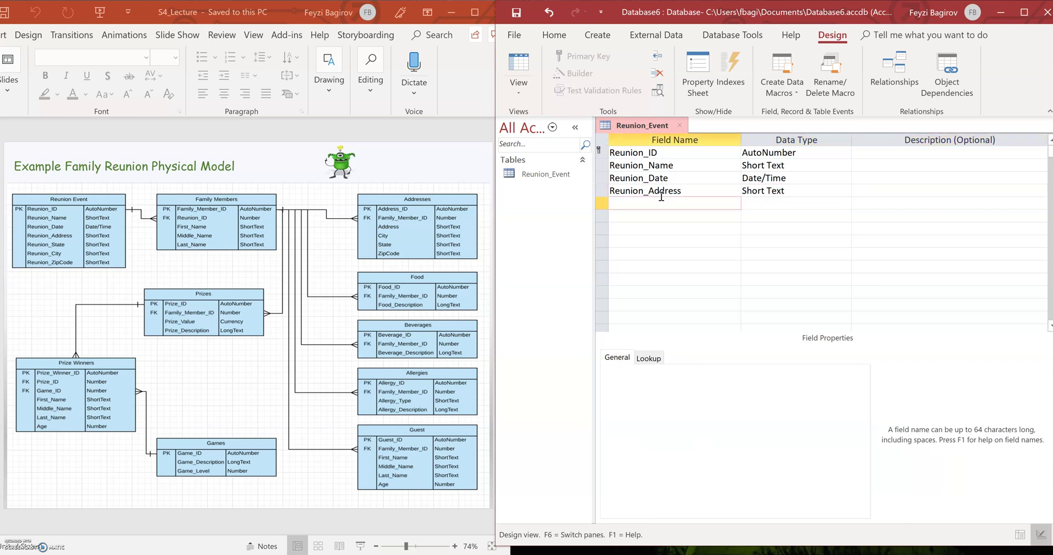
text(Reunion_State)
key(Tab)
key(Tab)
key(Tab)
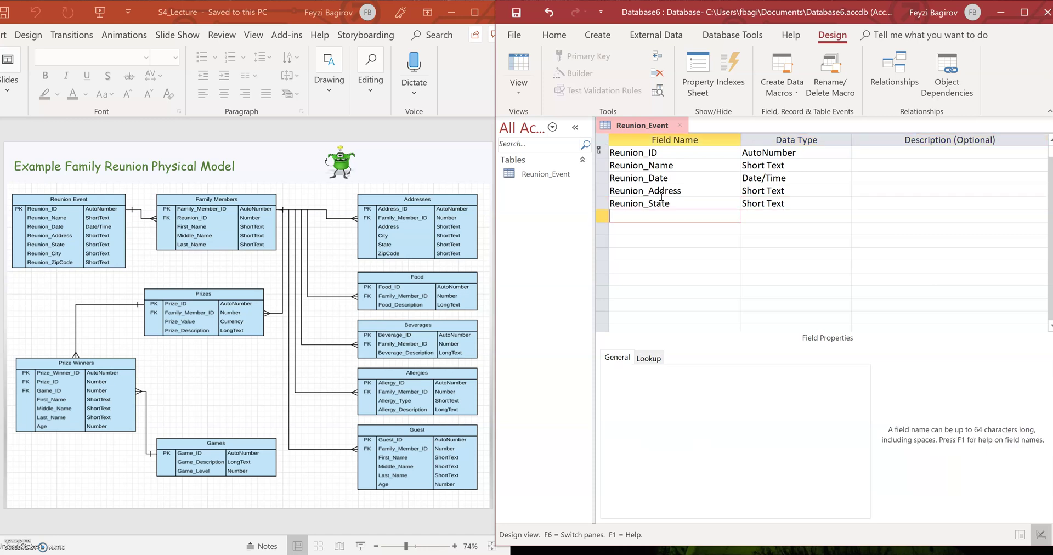
text(Reunion_City)
key(Tab)
key(Tab)
key(Tab)
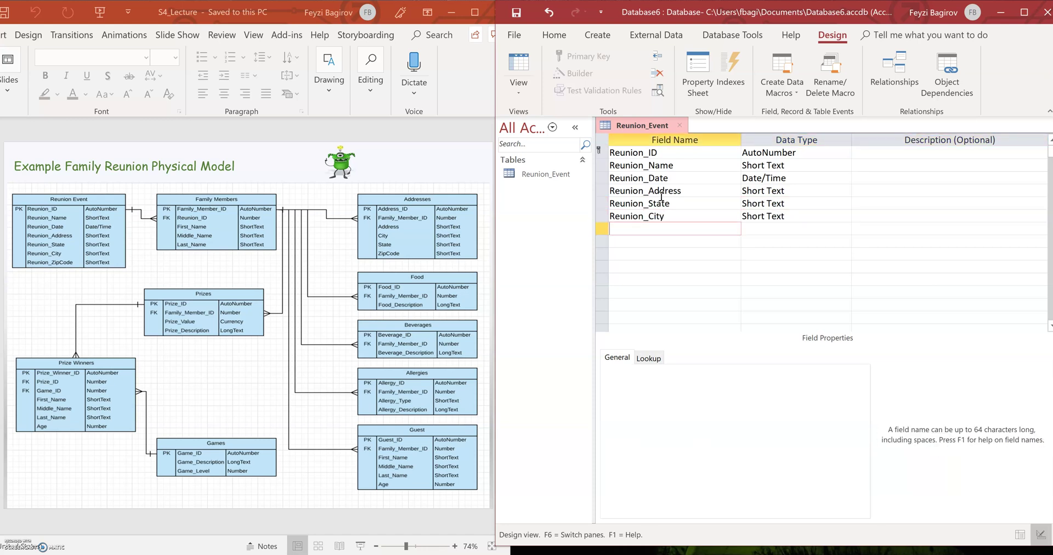
text(Reunion_ZipCode)
key(Tab)
key(Tab)
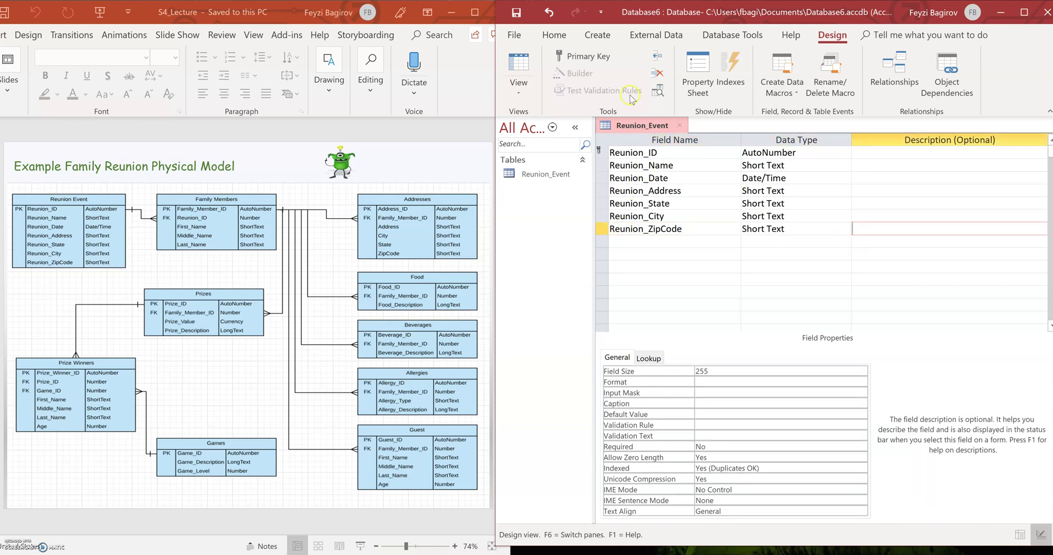
Save the Reunion_Event table design, then go to the Database Tools ribbon
click(517, 13)
click(588, 37)
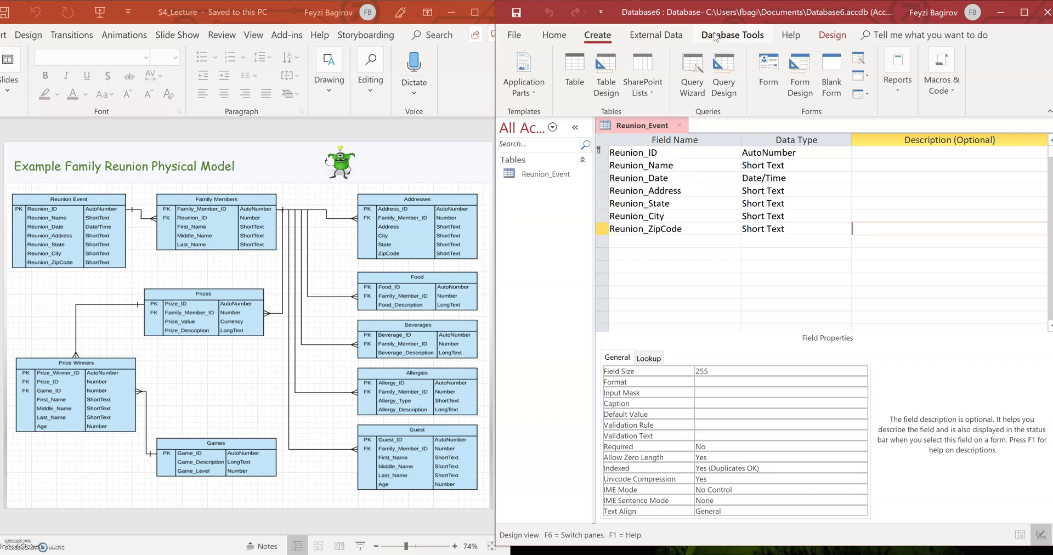
click(716, 37)
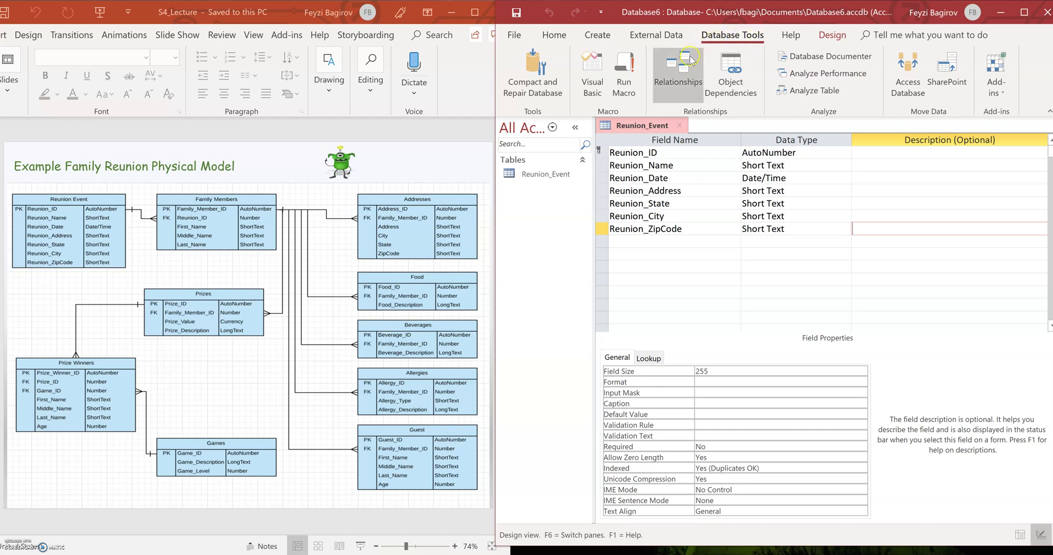
Add Reunion_Event to the Relationships diagram, enlarge its field box, and close the diagram
click(672, 78)
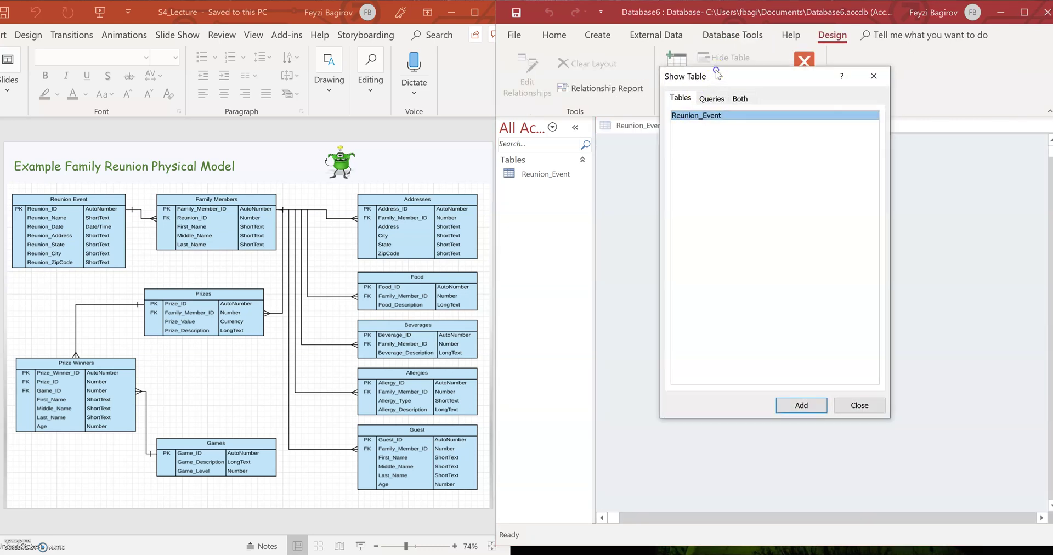
drag(716, 73, 602, 158)
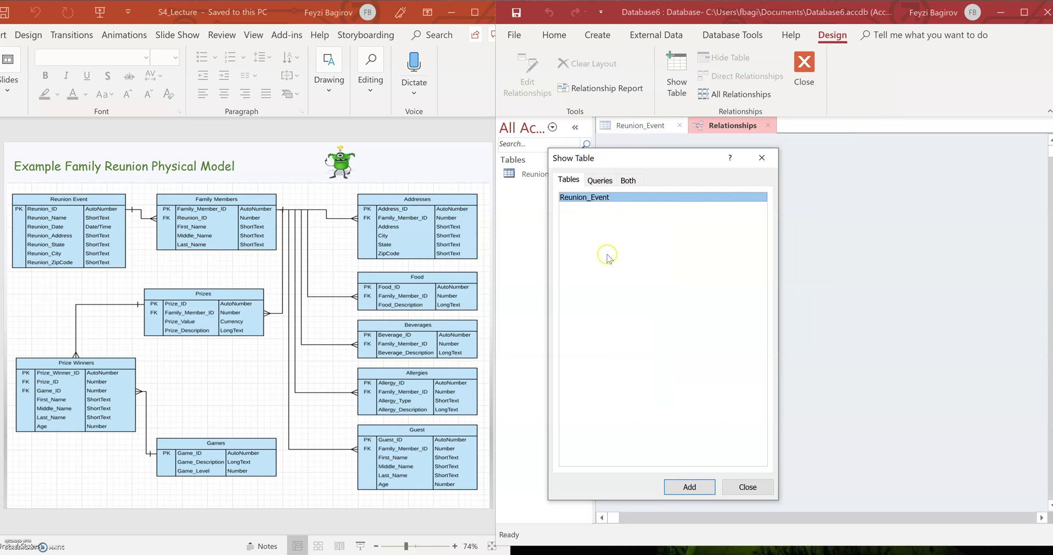
click(702, 490)
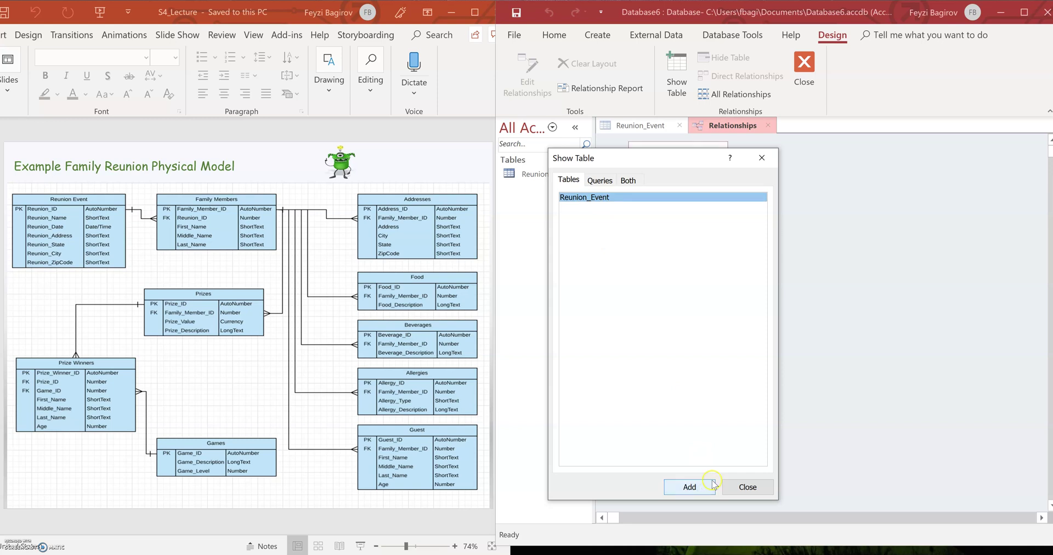
click(735, 488)
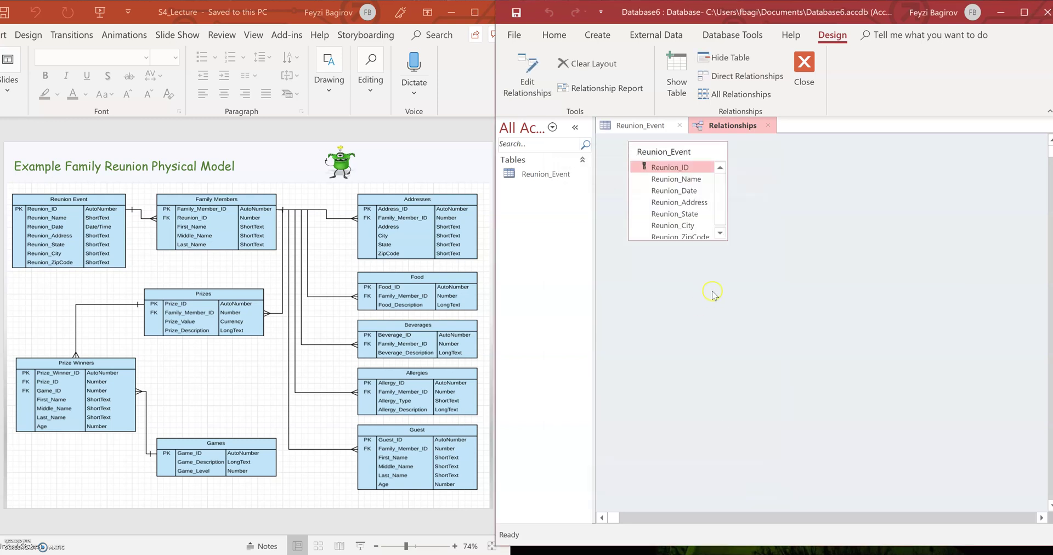
drag(724, 238, 747, 267)
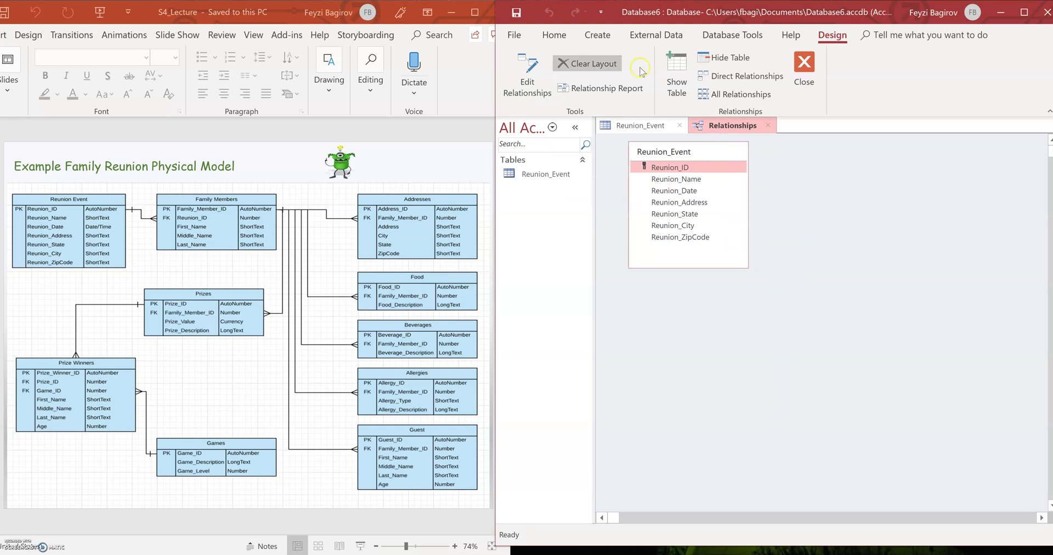
click(810, 70)
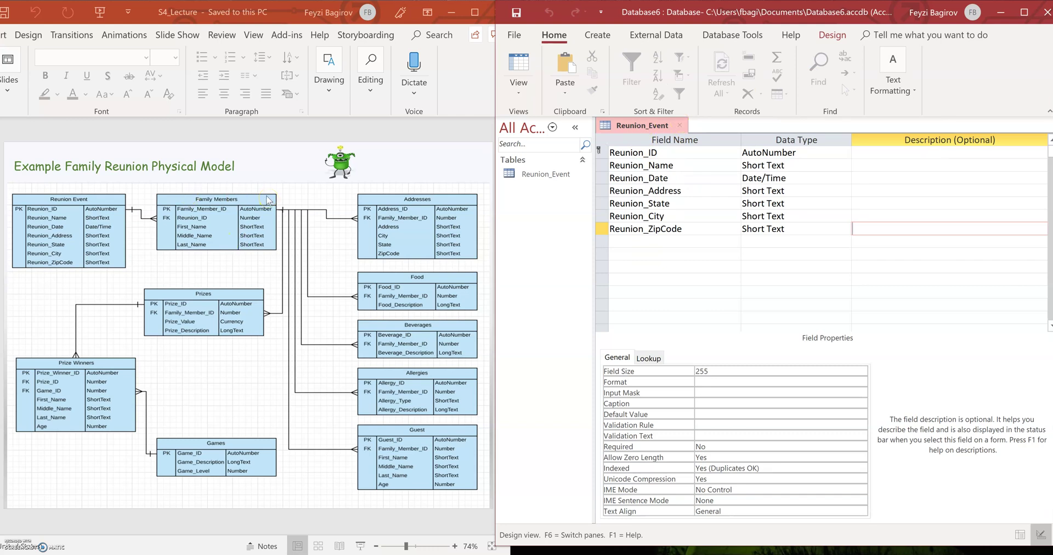
Insert a new table via Create > Table and save it as Family_Members
click(597, 35)
click(577, 68)
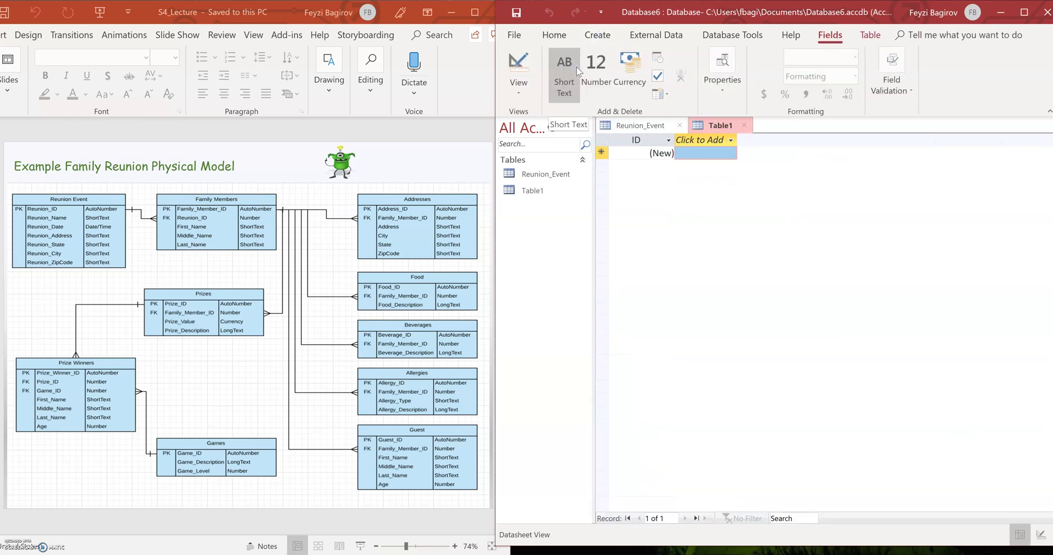
click(541, 192)
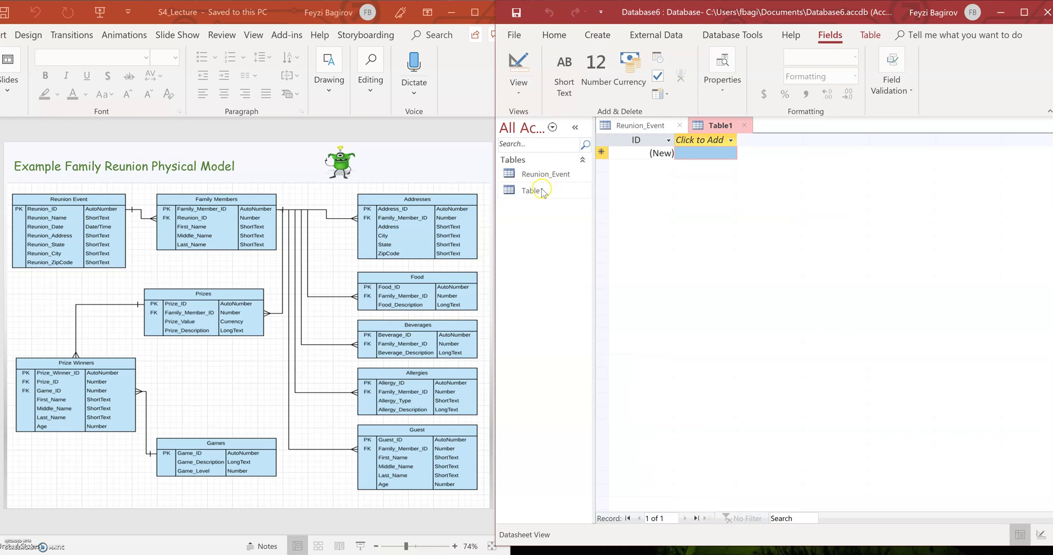
click(516, 12)
text(Family_Members)
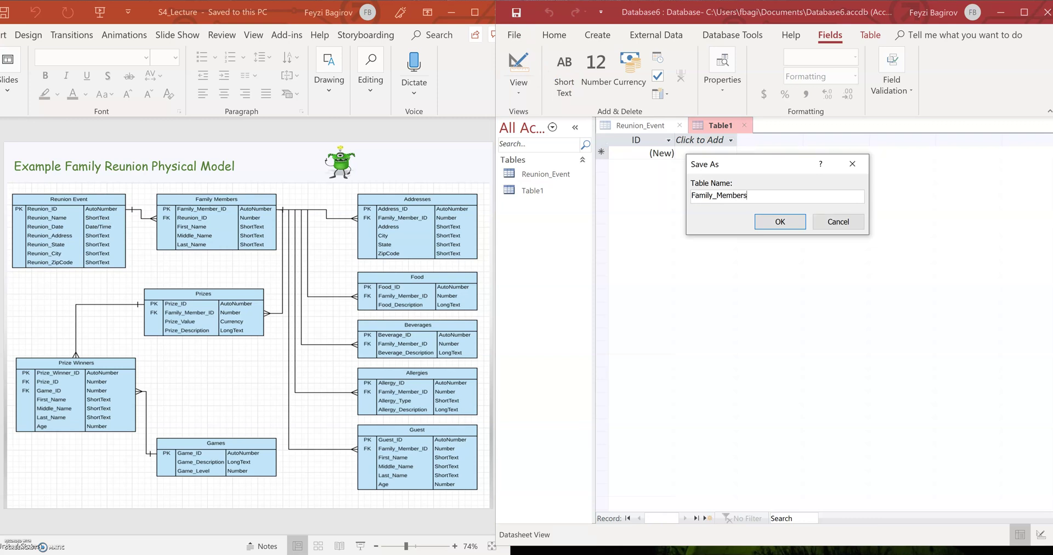
key(Return)
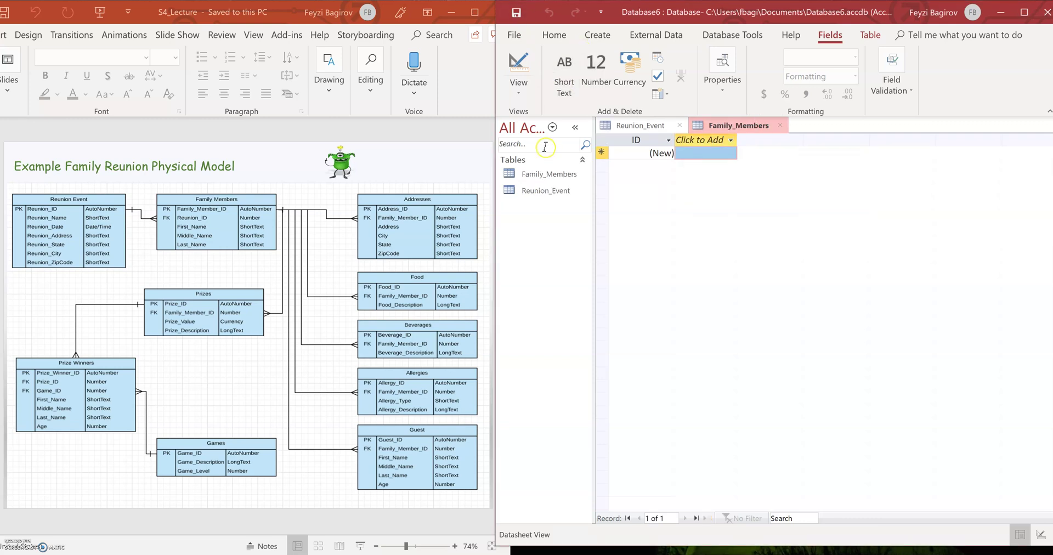
Open Reunion_Event as a maximized datasheet and widen the Reunion_Name through Reunion_City columns
click(543, 192)
double_click(544, 193)
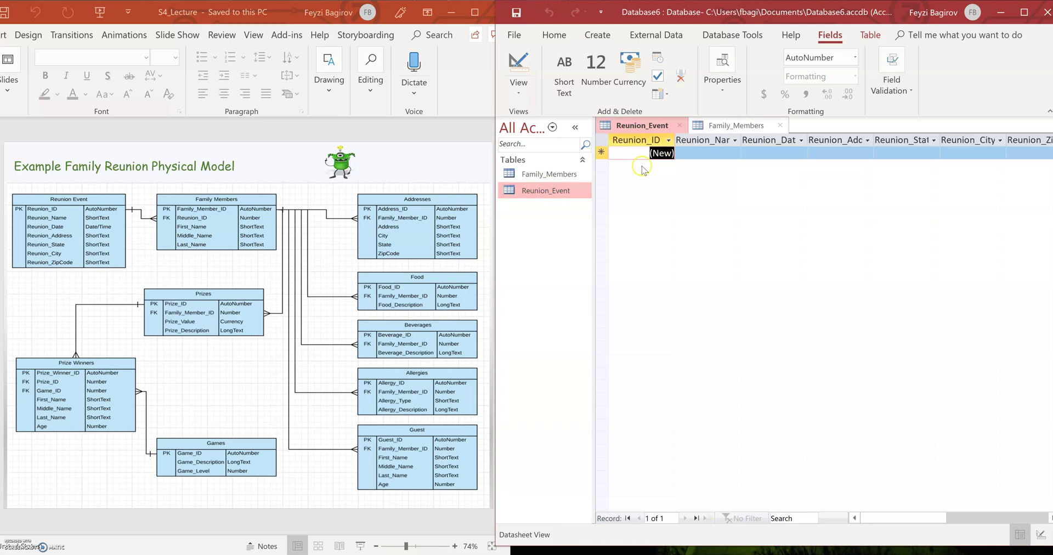
double_click(658, 11)
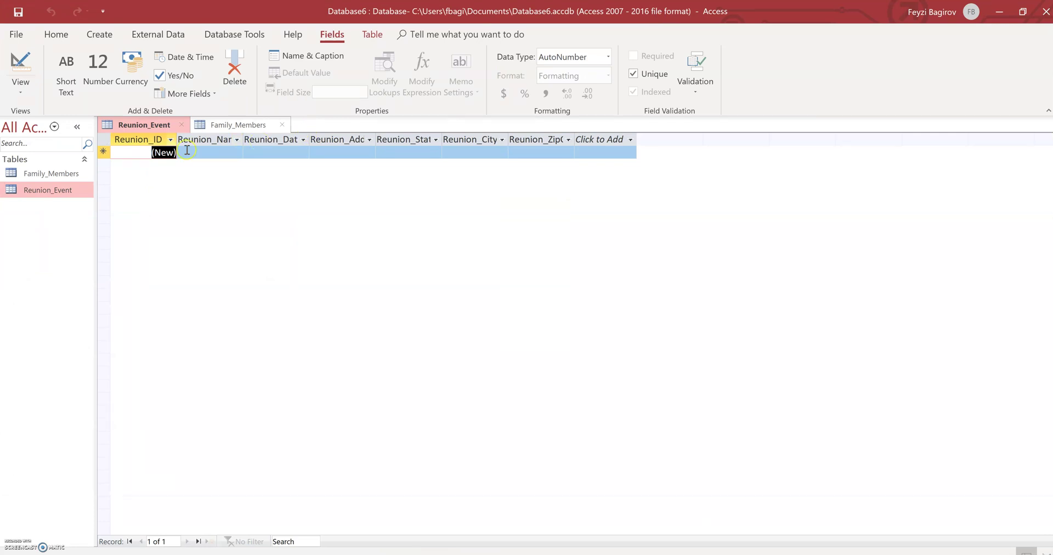
drag(242, 141, 259, 141)
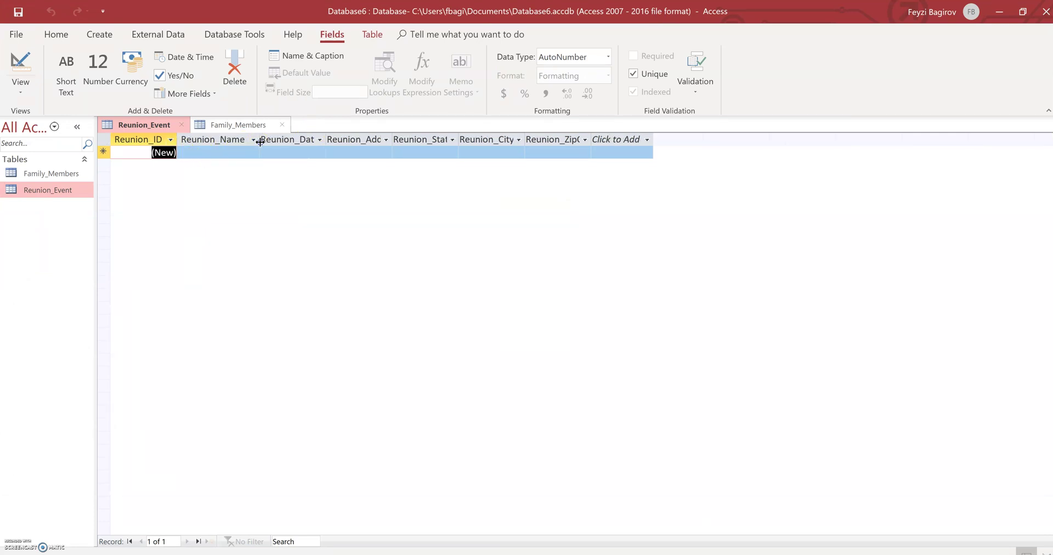
drag(326, 138, 344, 139)
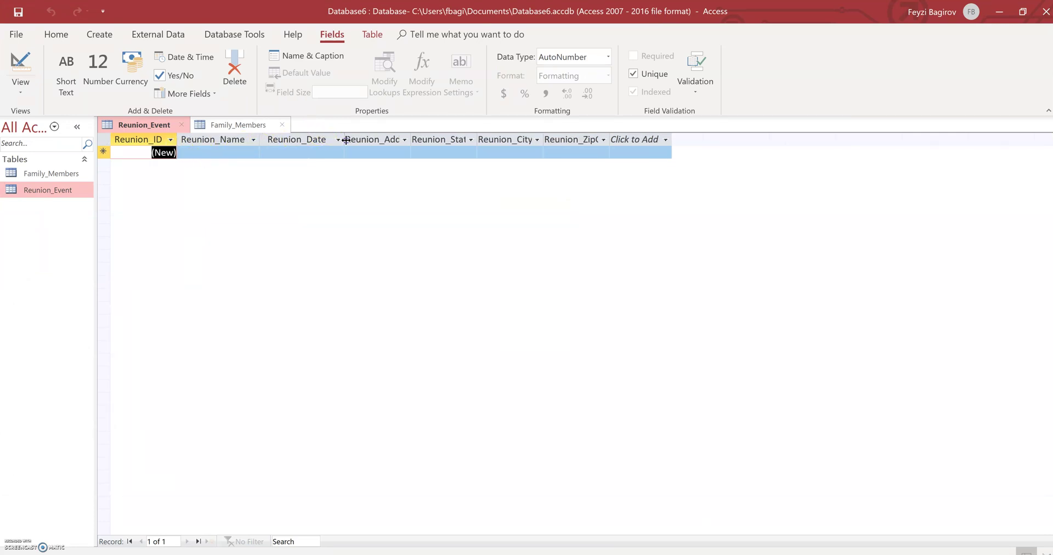
drag(410, 140, 433, 140)
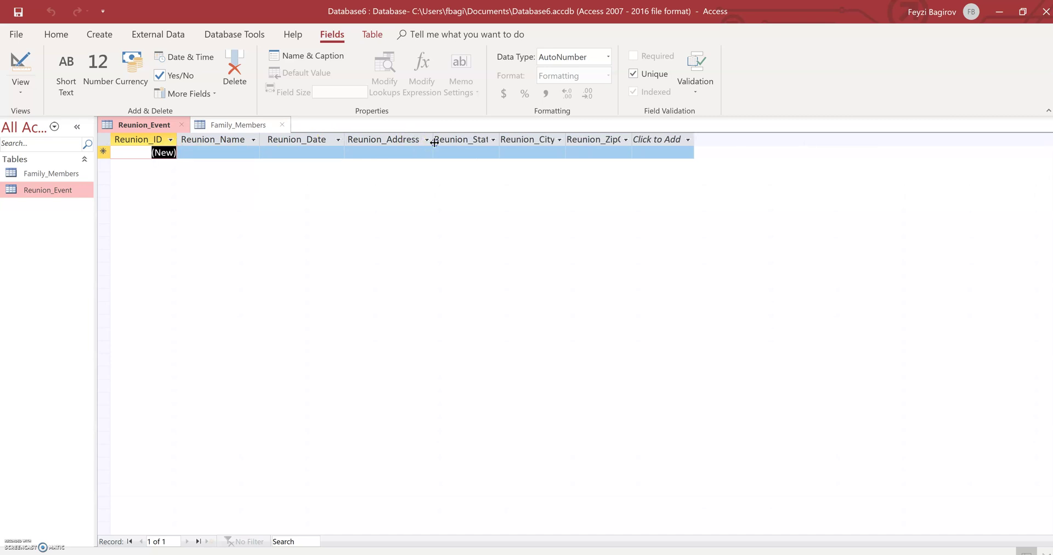
drag(499, 139, 520, 140)
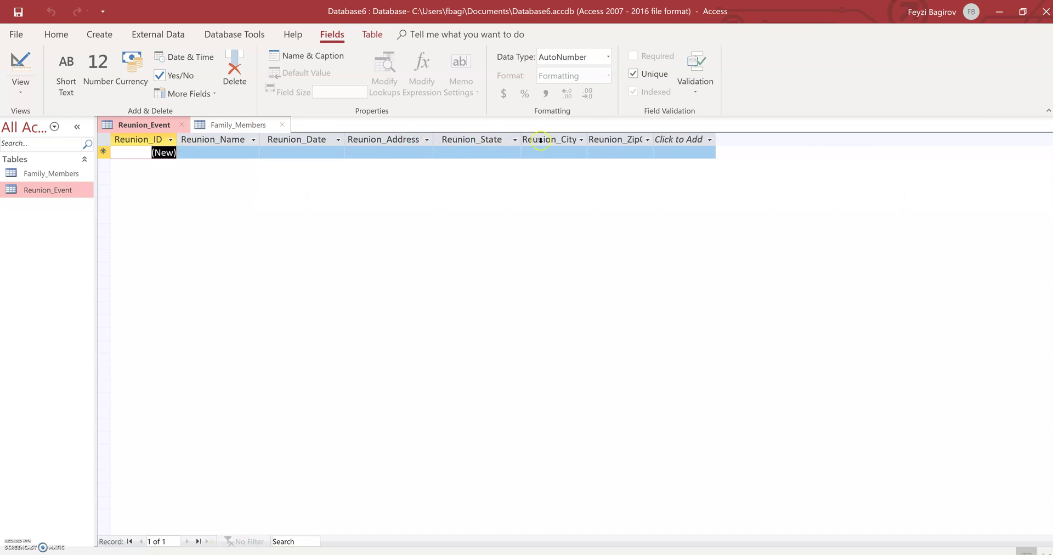
drag(588, 140, 590, 140)
Enter the birthday event's Reunion_Name and pick 7/27/2019 as its Reunion_Date
click(219, 150)
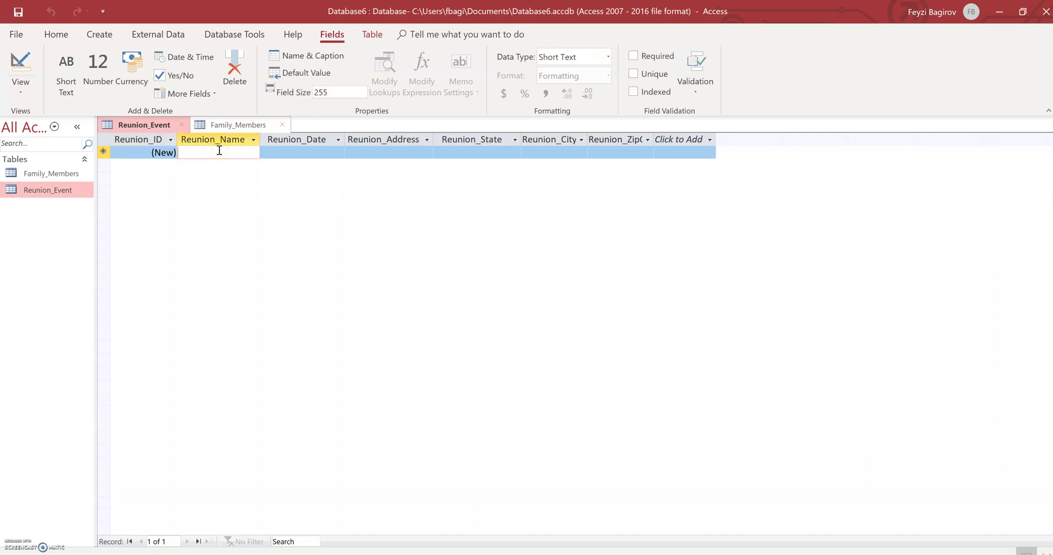
text(Jen's Bi)
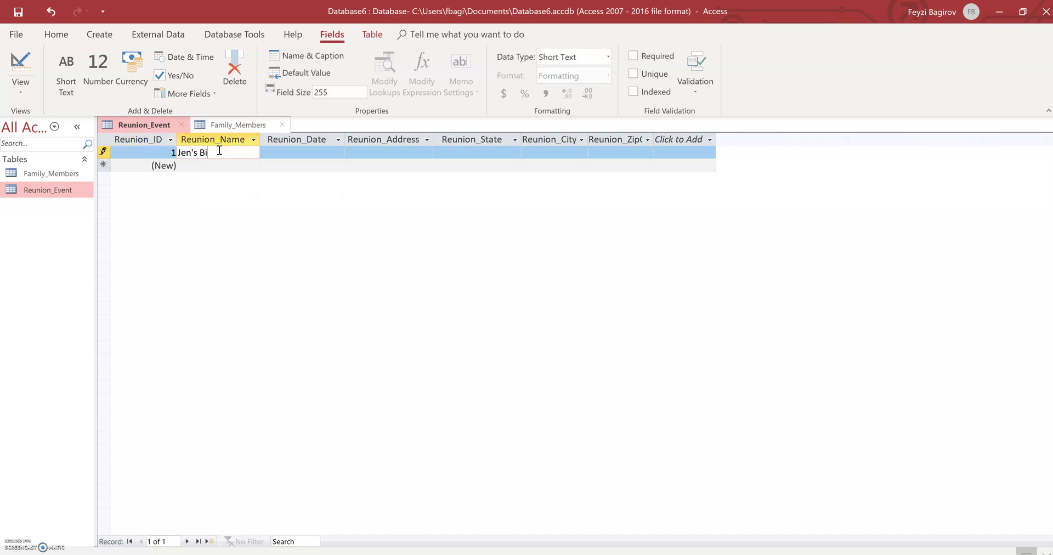
text(rthday)
key(Tab)
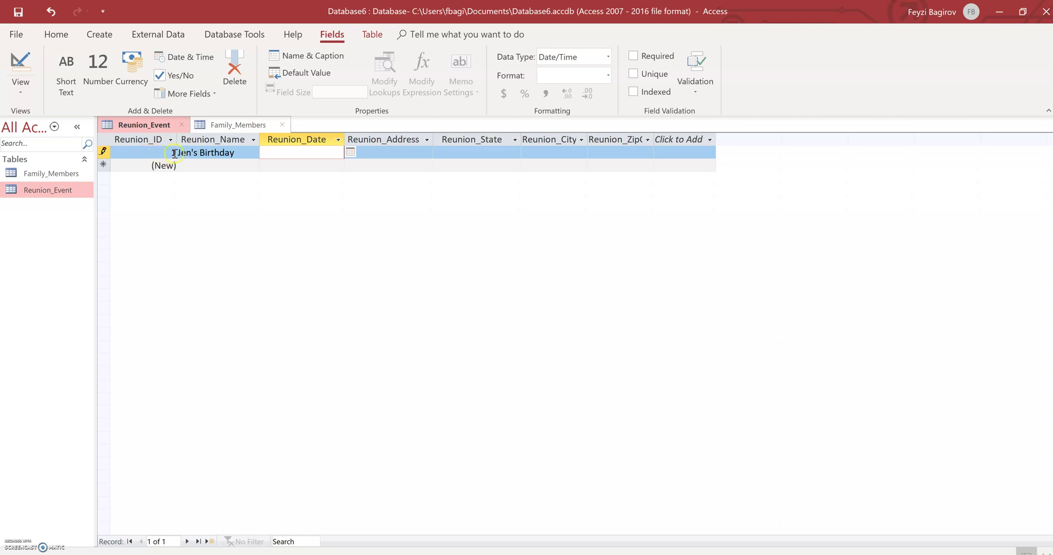
click(350, 153)
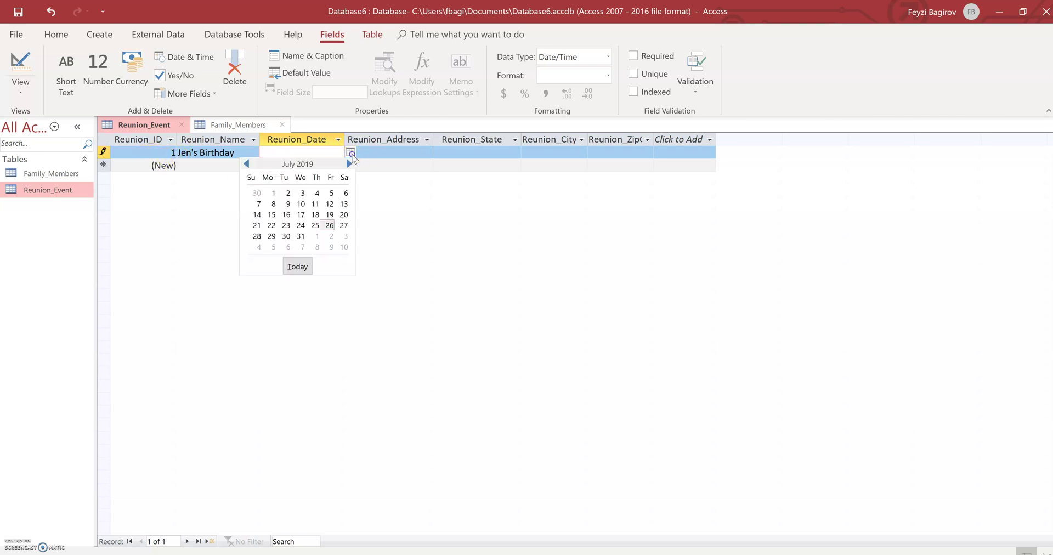
click(343, 225)
click(329, 226)
click(343, 225)
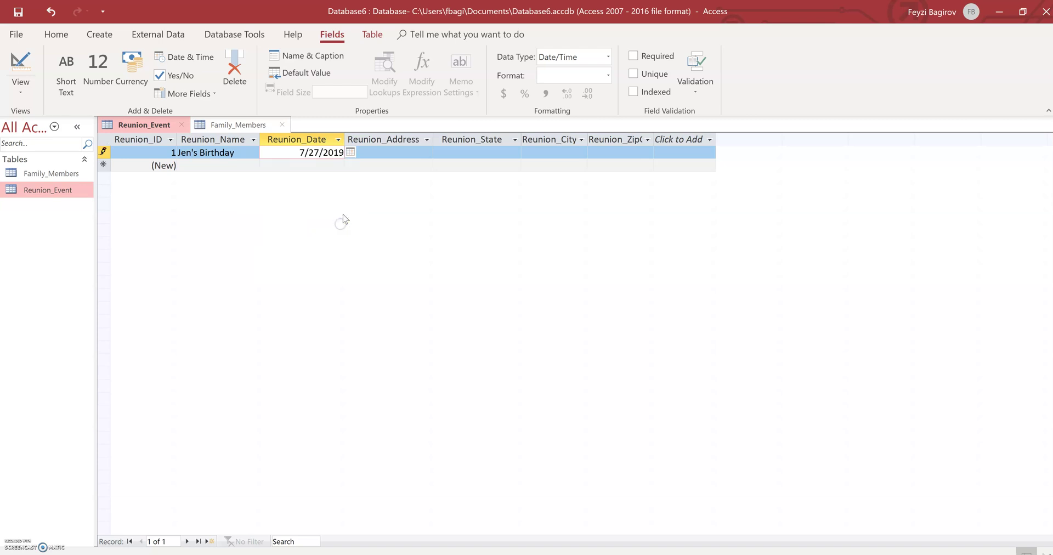
Fill in the record's street address, state, city and zip code
click(395, 155)
text(123)
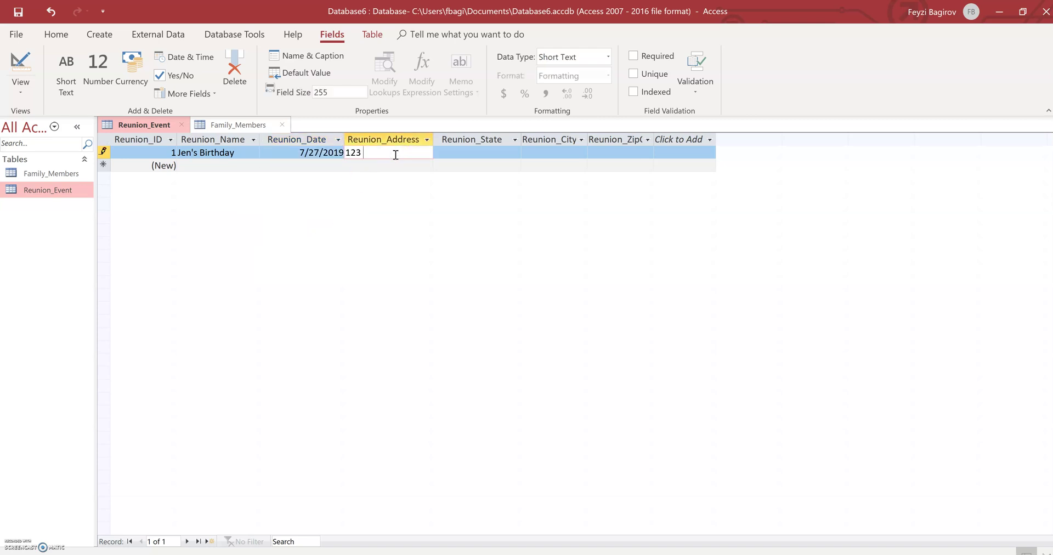
text( Some Street)
key(Tab)
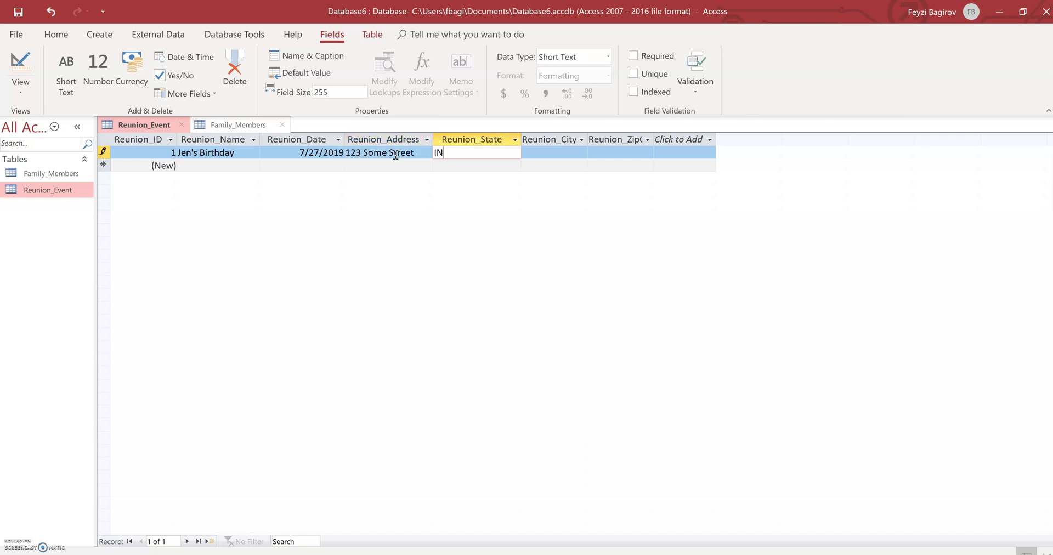
key(Tab)
text(Indianap)
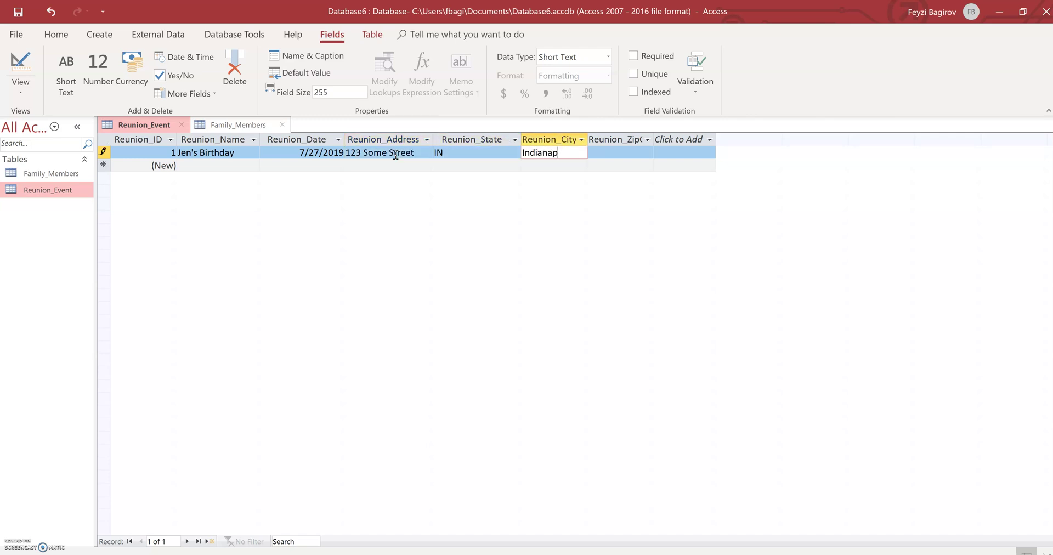
key(Tab)
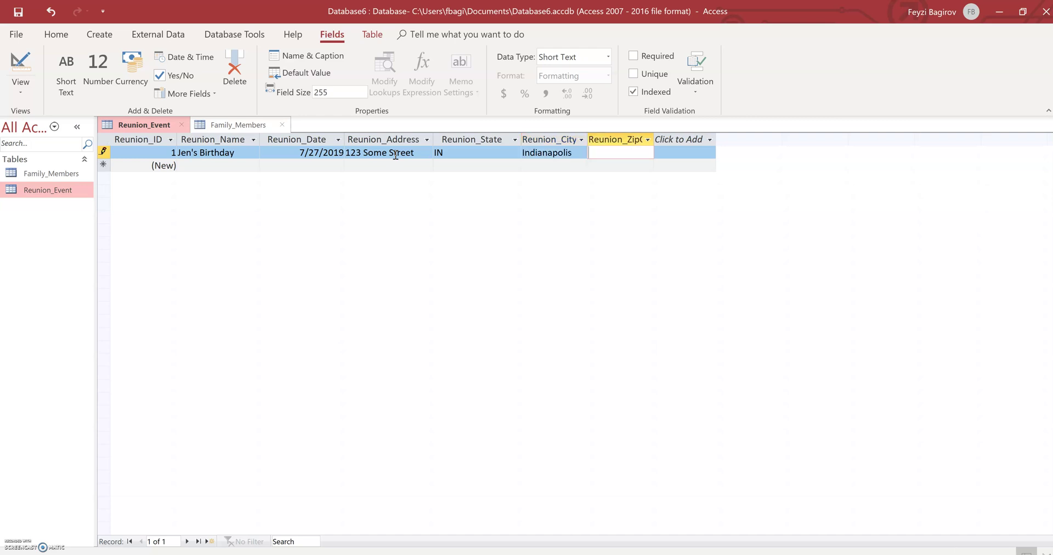
text(12345)
key(Tab)
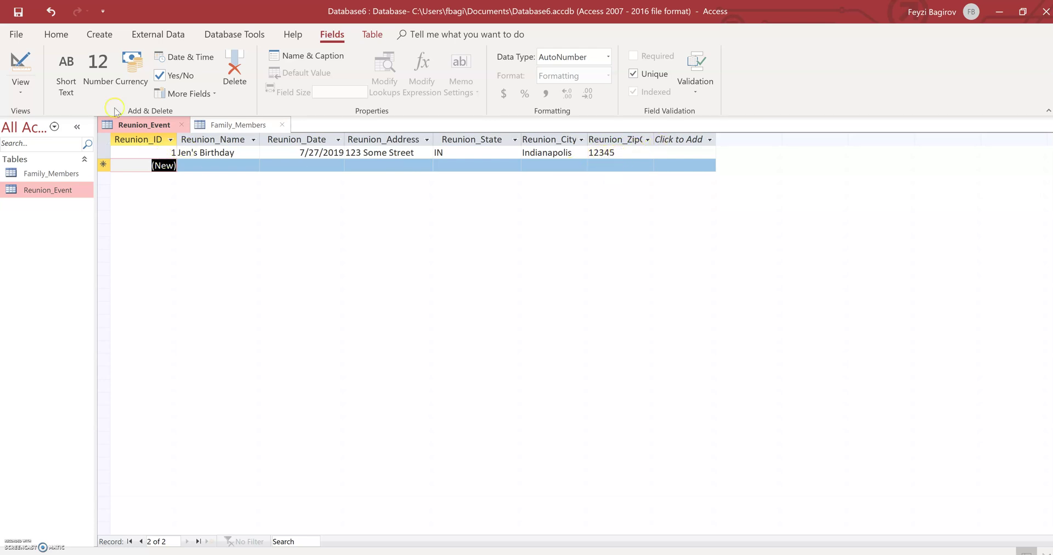
Change Reunion_ZipCode's data type to Number and return to the datasheet, accepting the data-loss warning
click(22, 70)
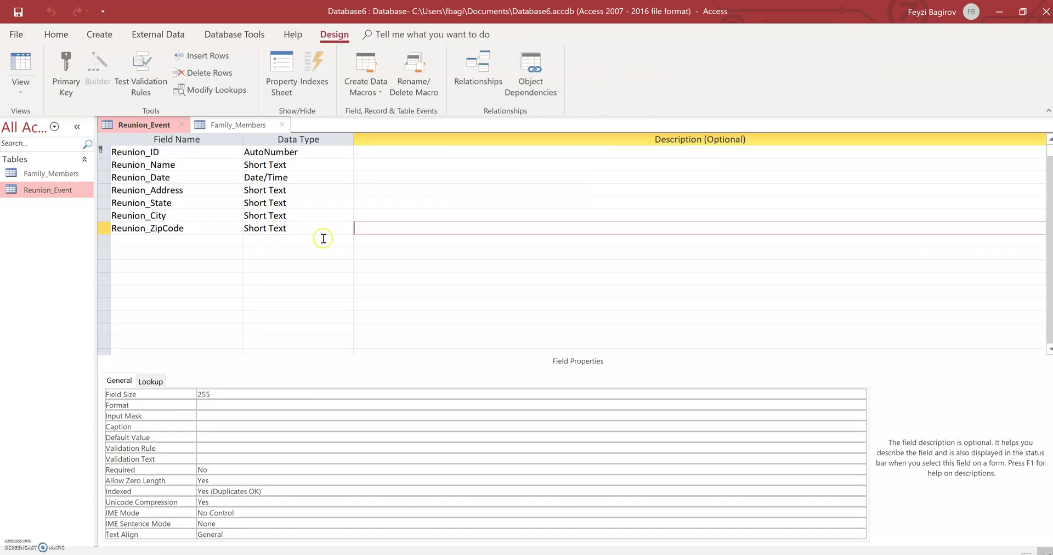
click(345, 228)
click(346, 229)
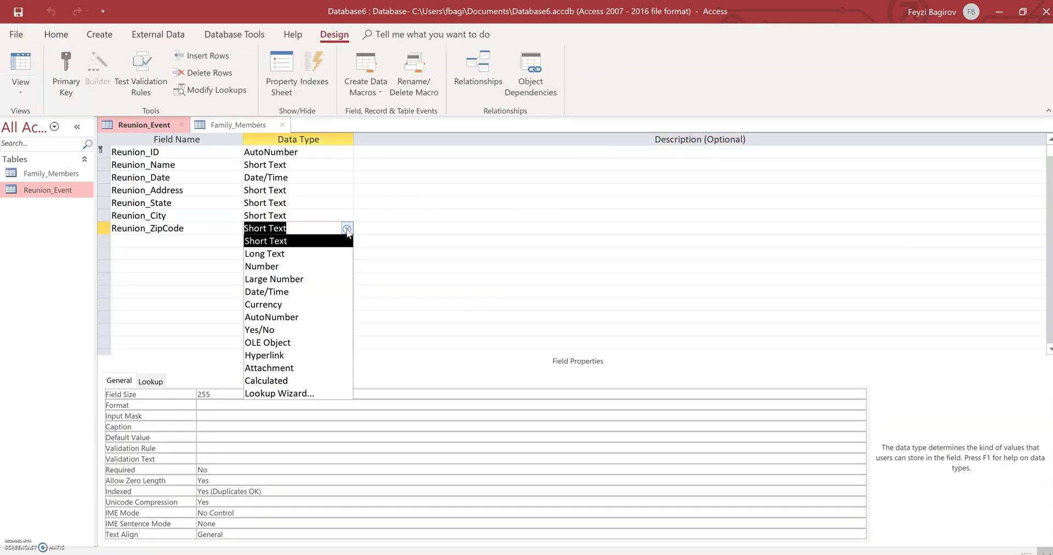
click(310, 267)
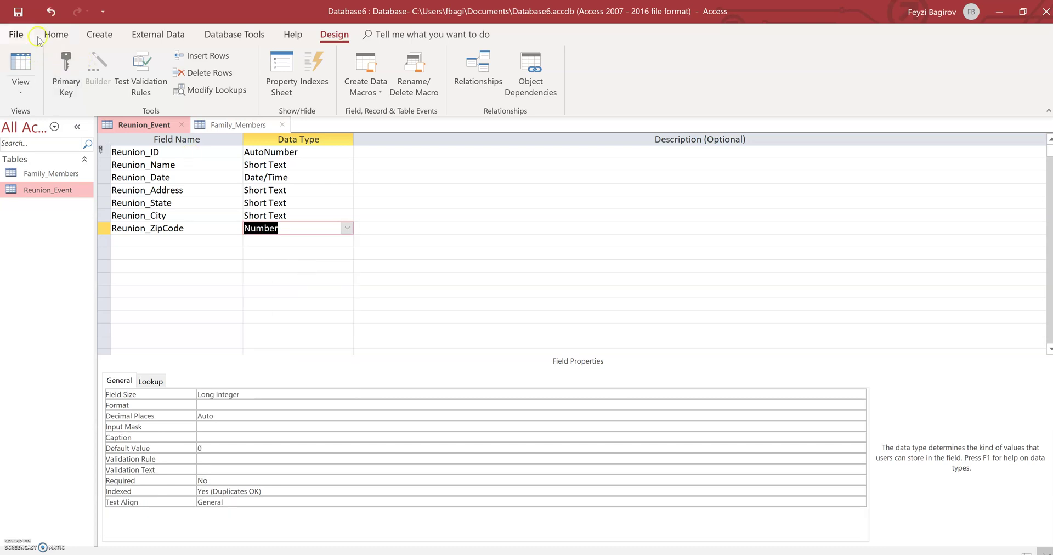
click(22, 62)
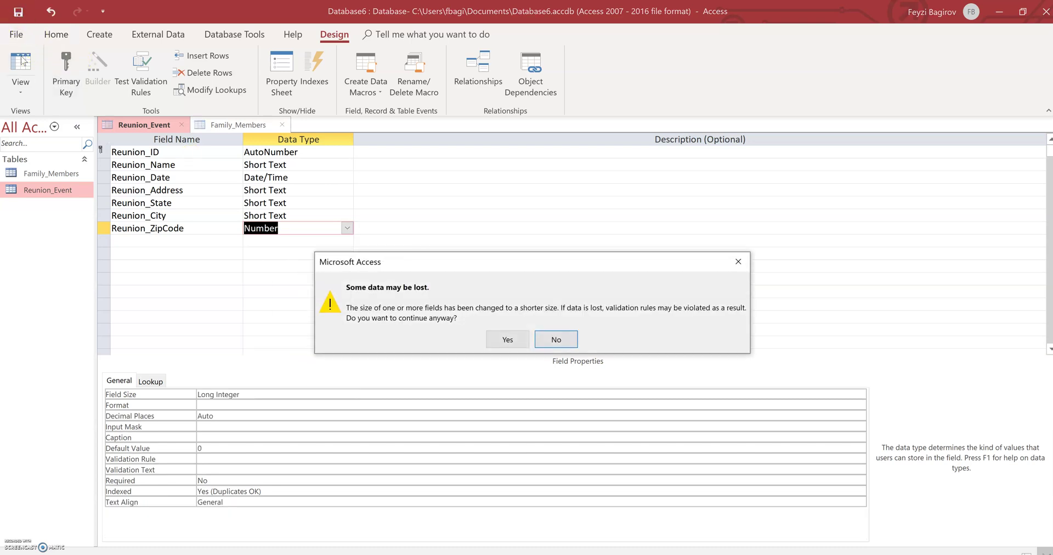
click(506, 338)
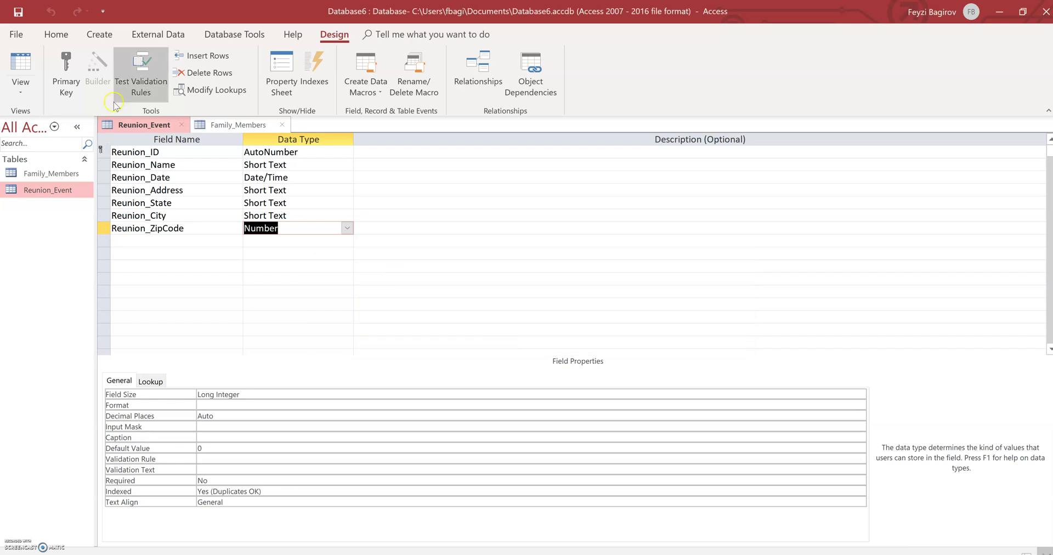
click(26, 72)
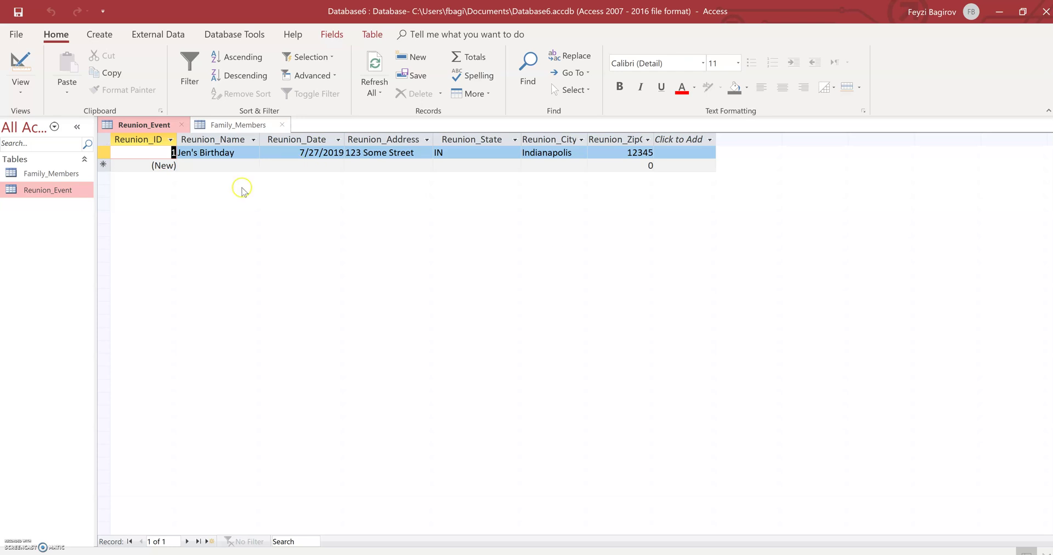
Name the new reunion record for the couple's anniversary and set its date to 8/22/2019
click(217, 165)
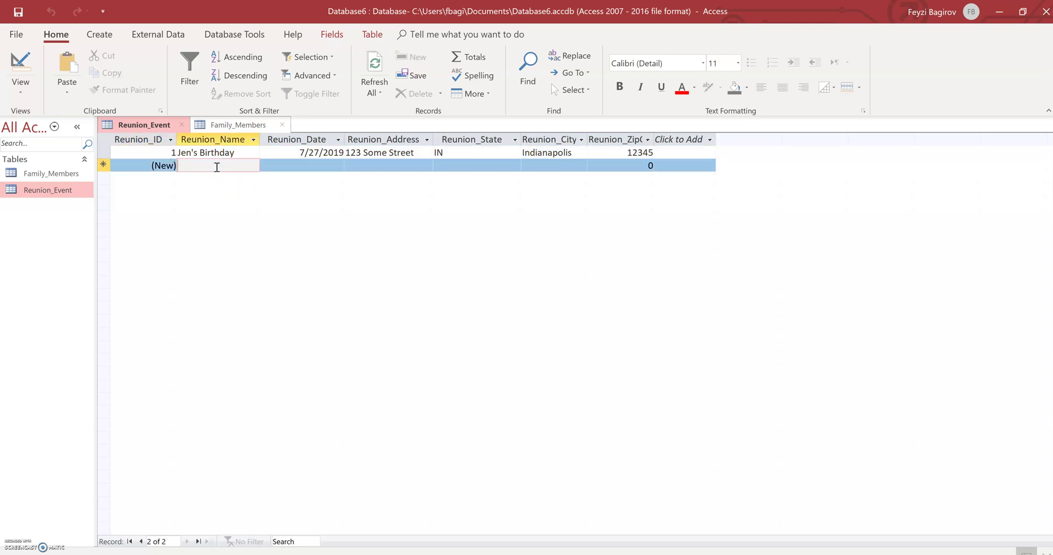
text(J)
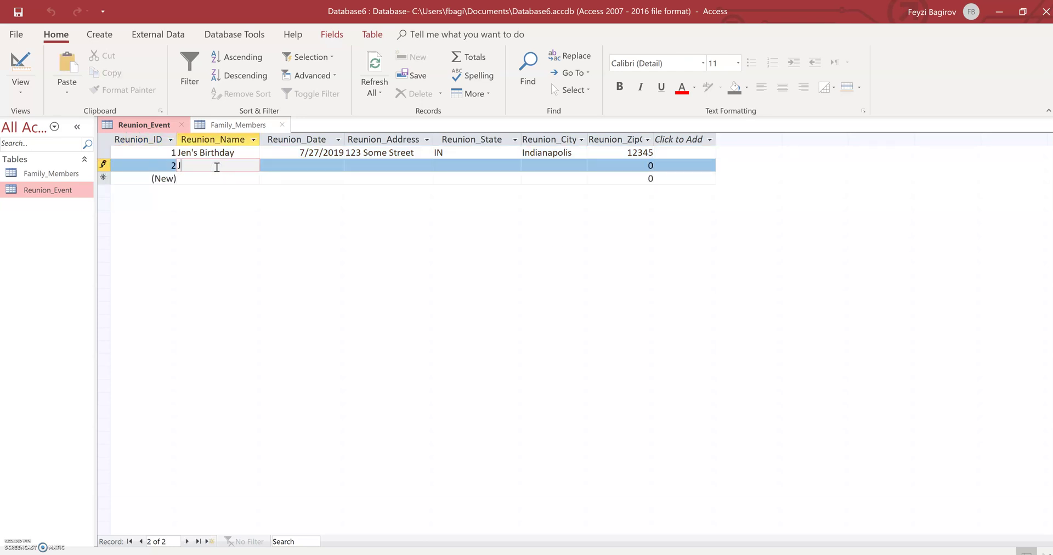
text(im & Jen's Anniv)
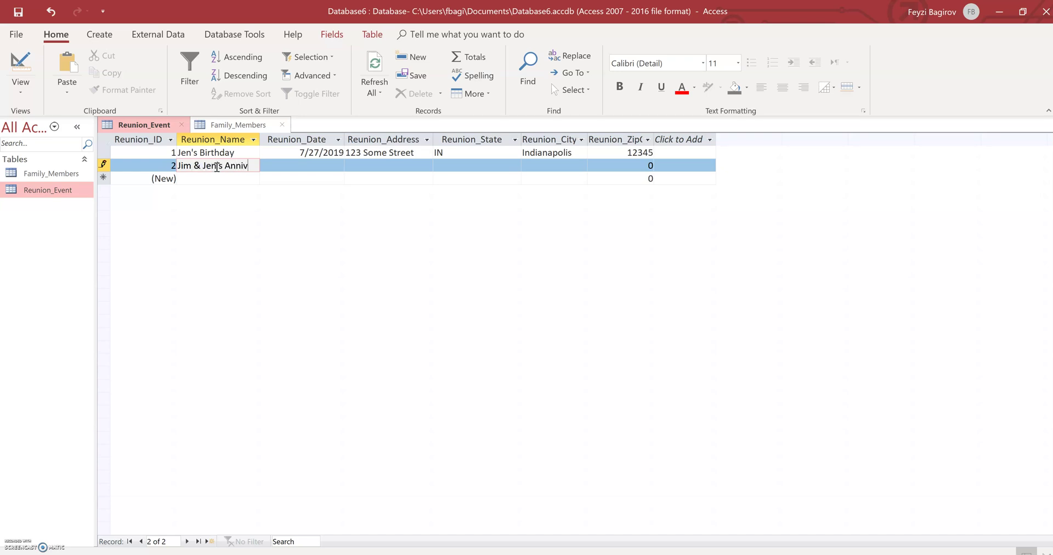
text(ers)
key(Tab)
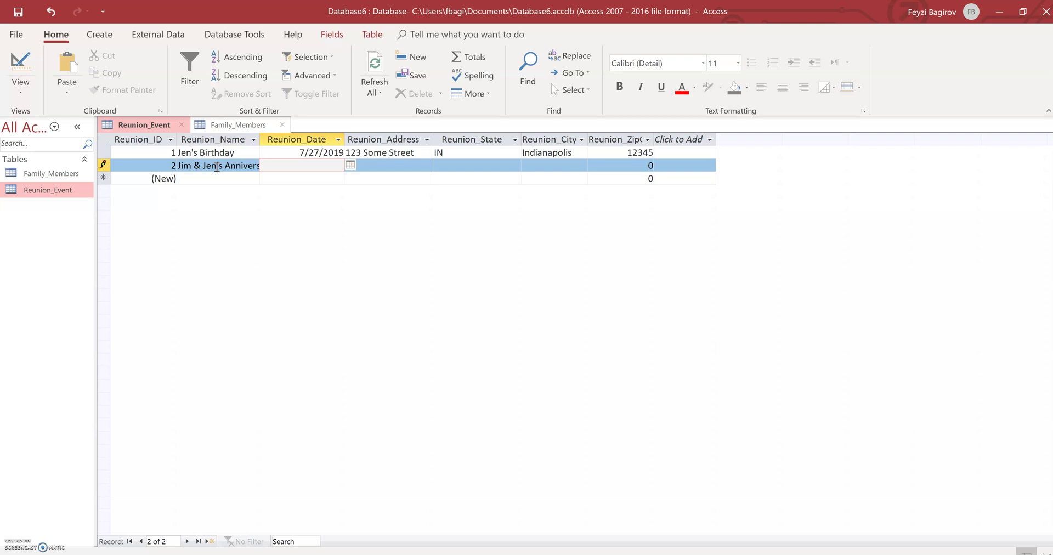
click(175, 167)
click(349, 165)
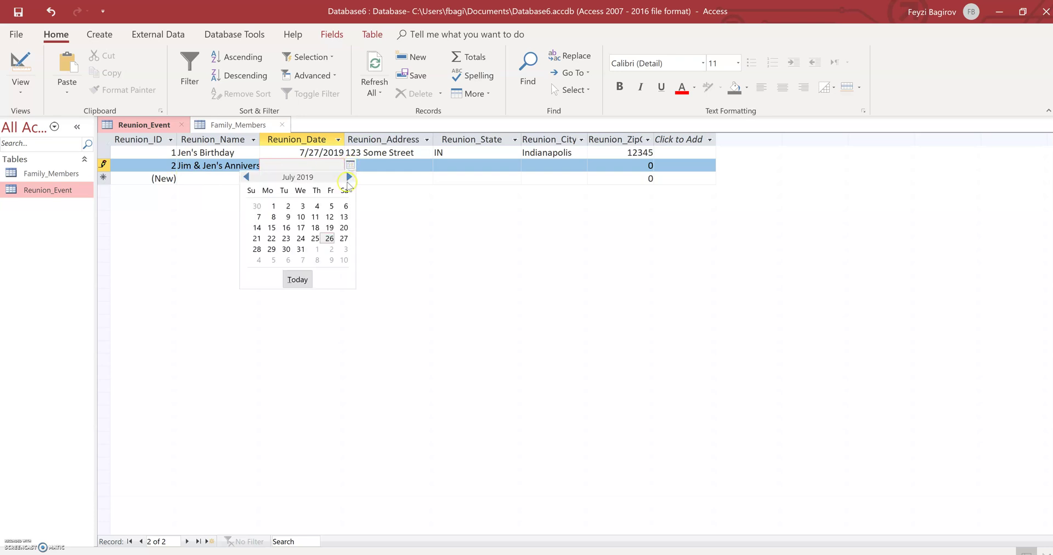
click(349, 176)
click(315, 237)
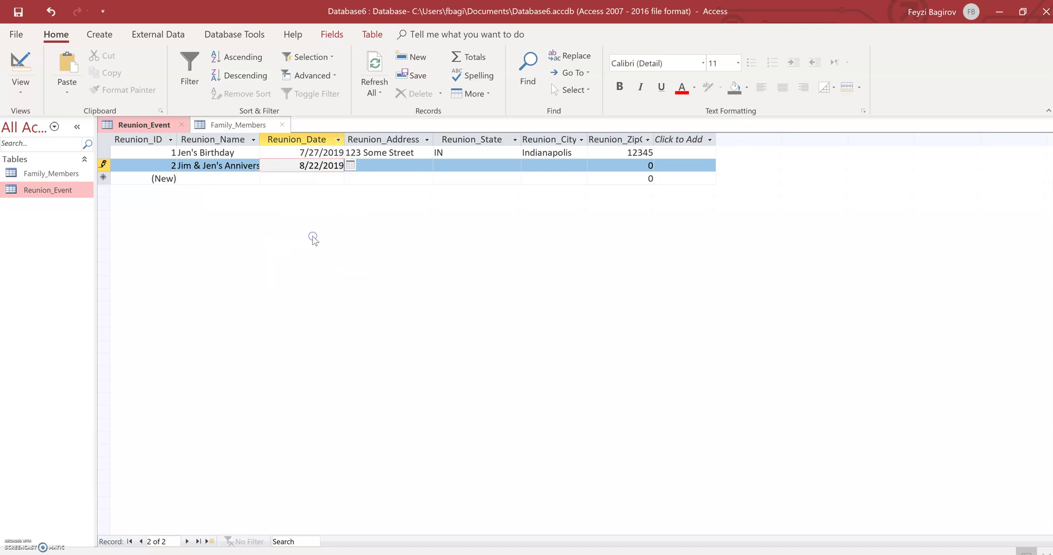
Fill in 123 Some Street, state IN, city Indianapolis, zip 12345, and save the record
click(391, 165)
text(123 S)
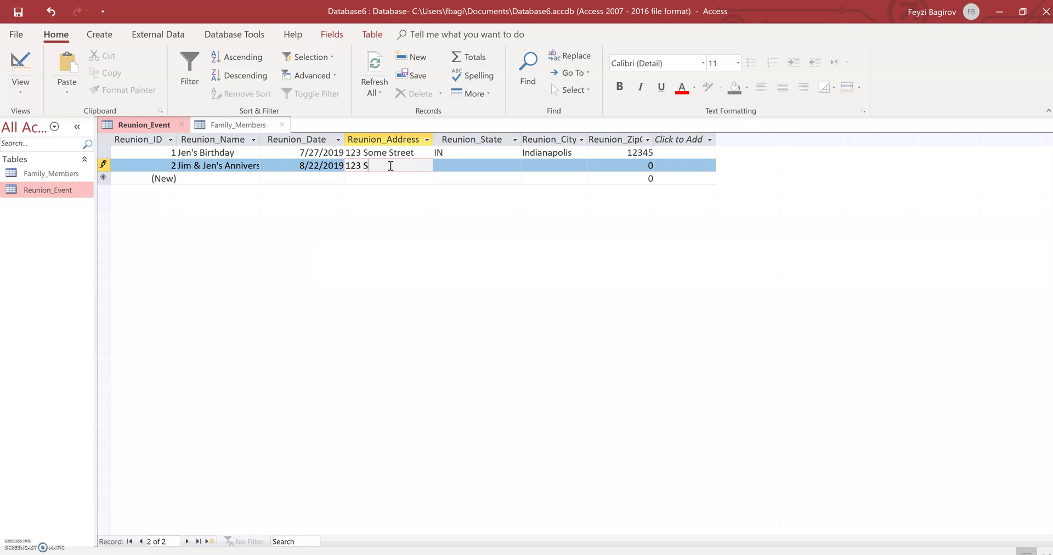
text(ome Street)
key(Tab)
text(IN)
key(Tab)
text(Indiana)
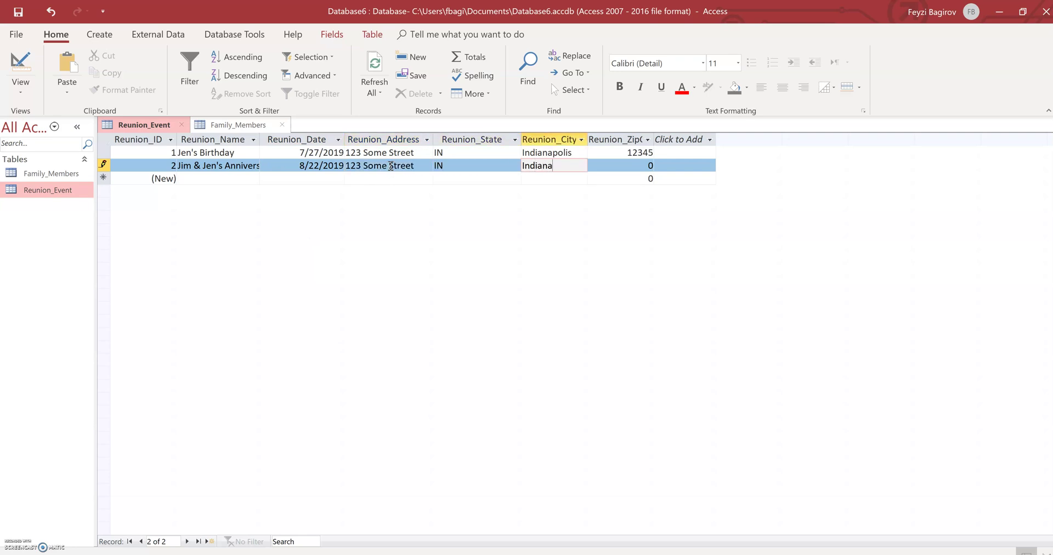
text(polis)
key(Tab)
text(12345)
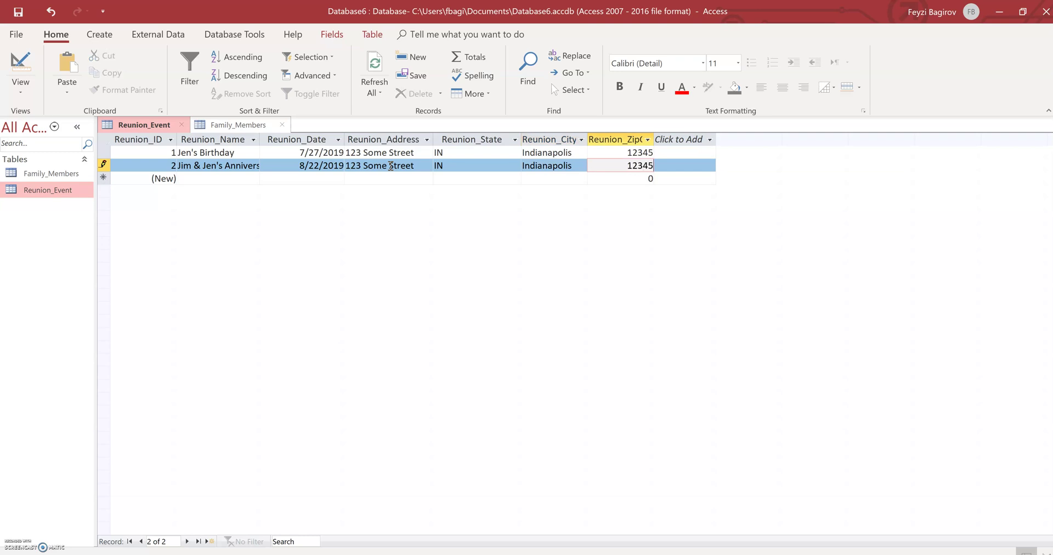
key(Tab)
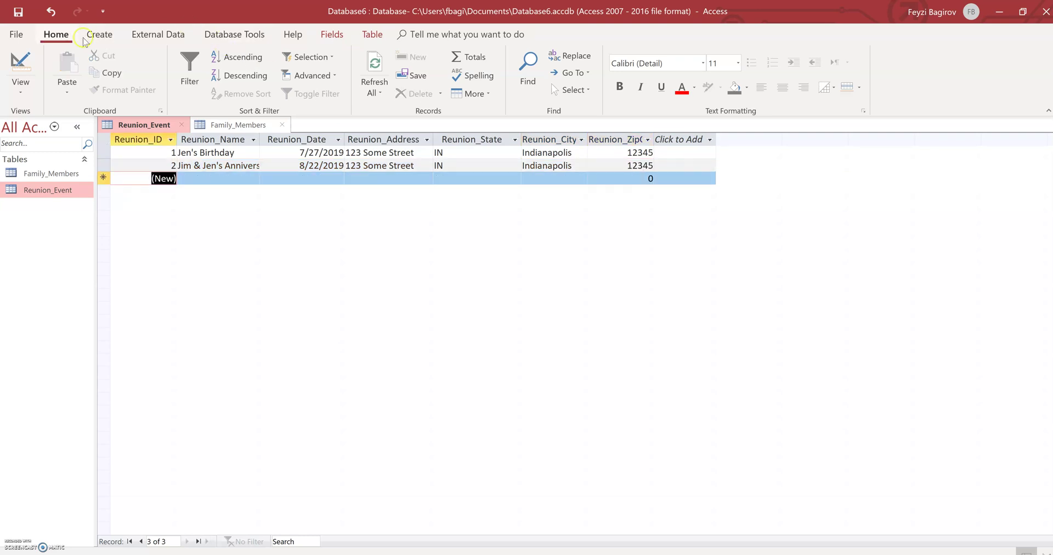
click(18, 13)
Close the Reunion_Event table and put Family_Members into Design View
click(180, 125)
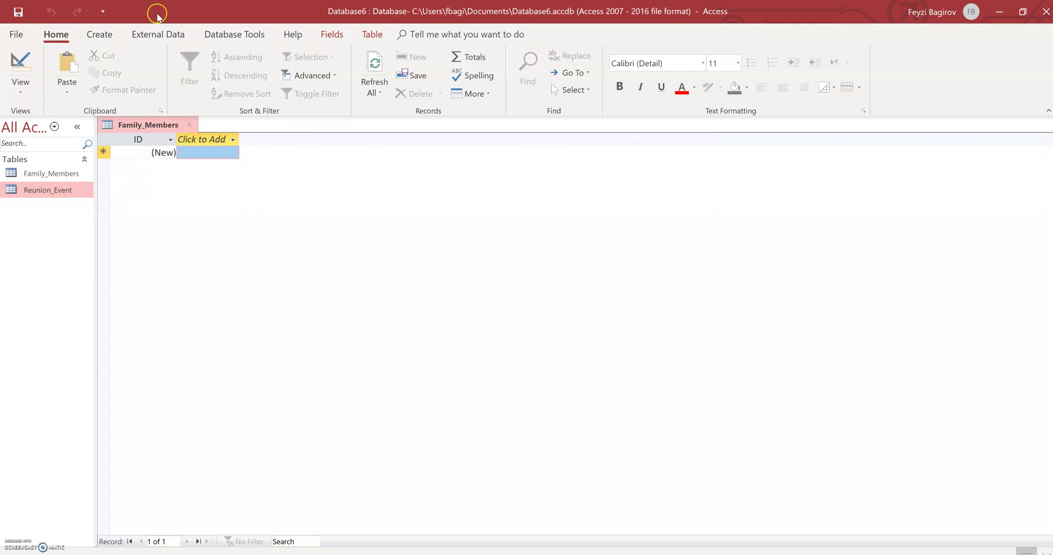
double_click(158, 16)
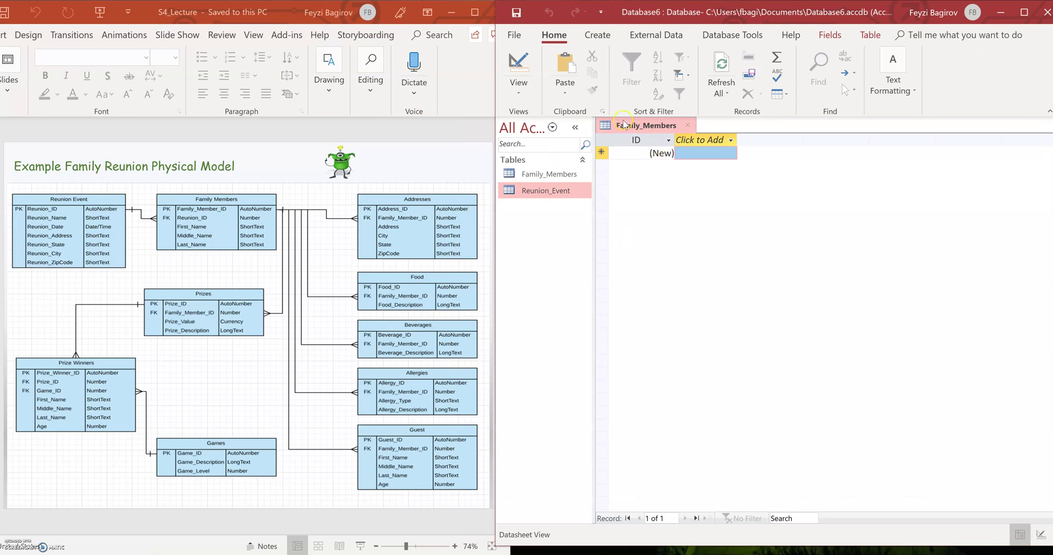
click(518, 88)
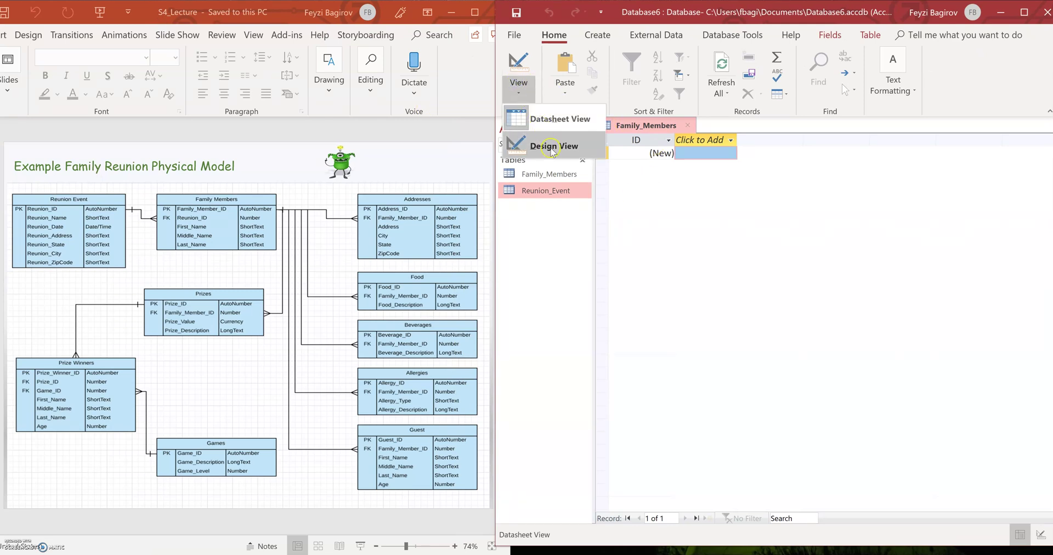
click(552, 147)
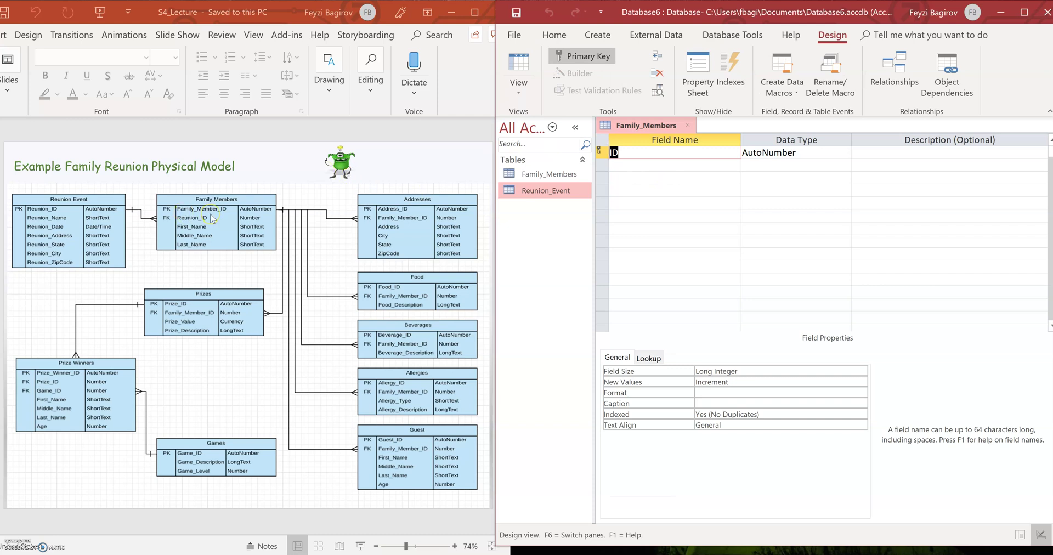
Rename the ID field to Family_Member_ID and add Reunion_ID as Short Text
text(Family_Member_ID)
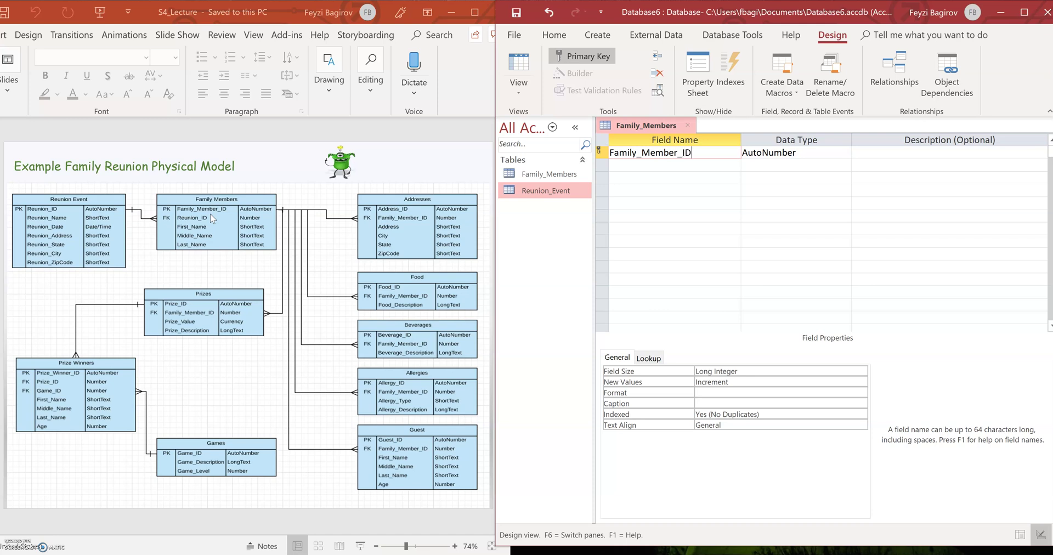
key(Tab)
key(Tab)
key(Tab)
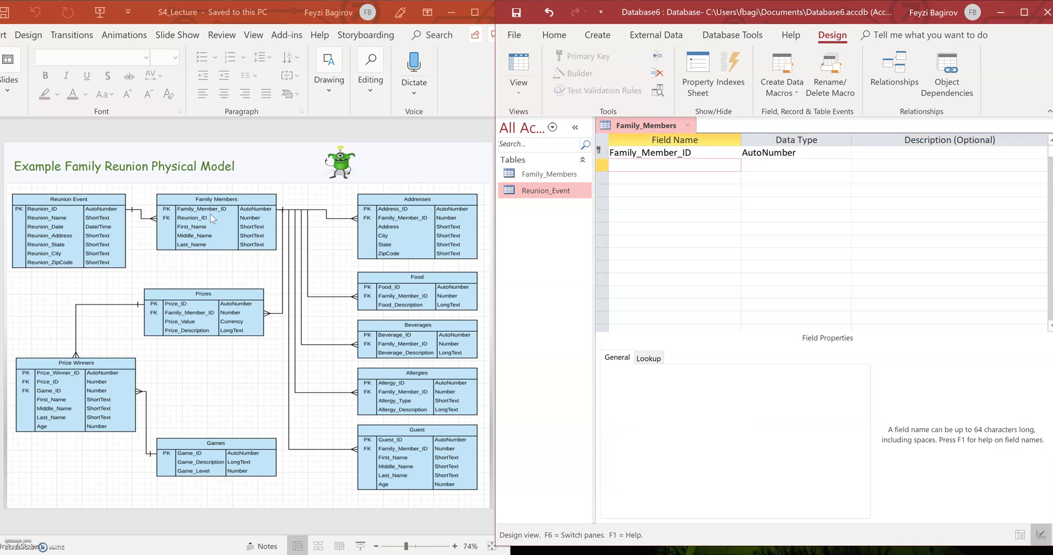
text(Reunion_ID)
key(Tab)
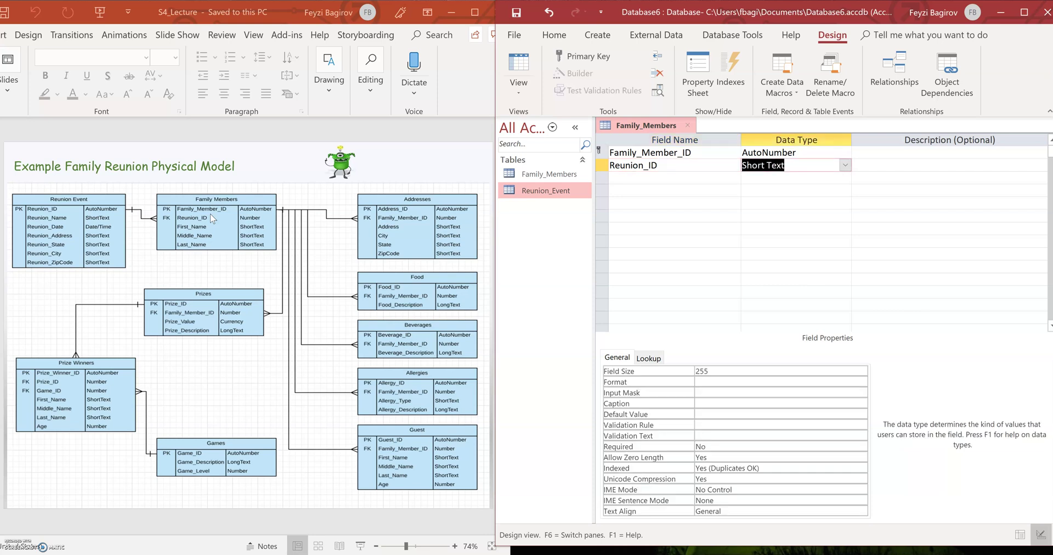
text(n)
key(Tab)
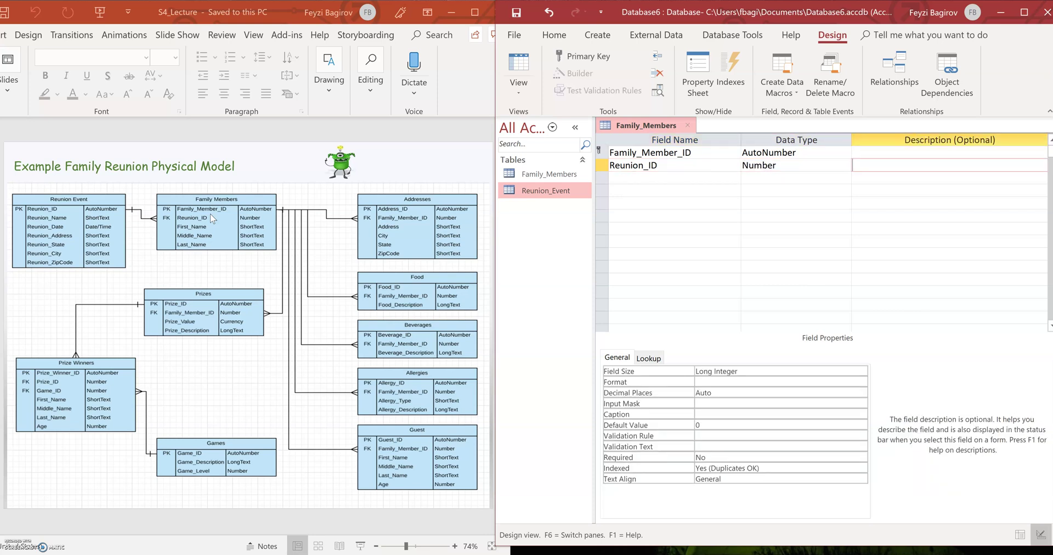
key(shift+Tab)
text(sho)
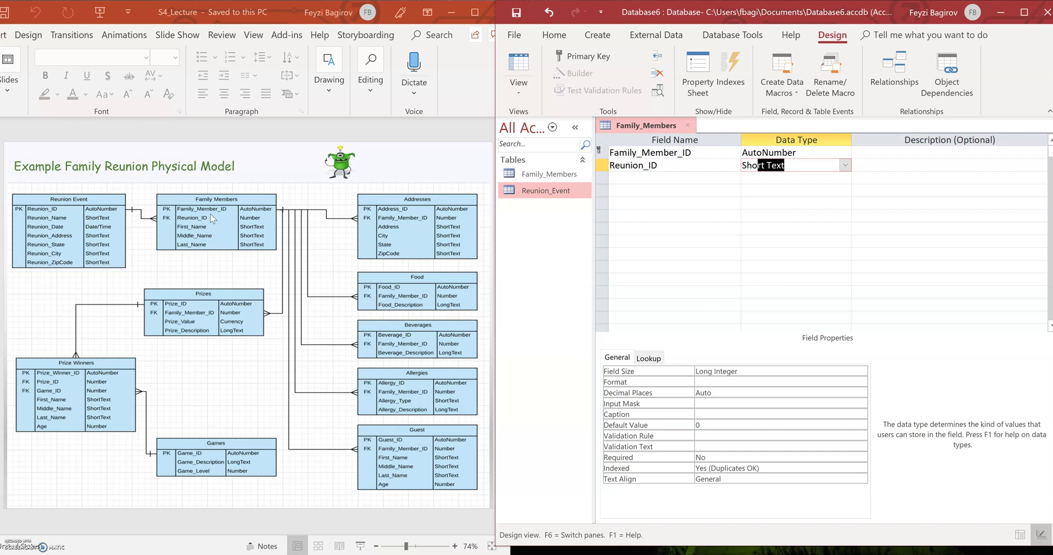
key(Tab)
key(Tab)
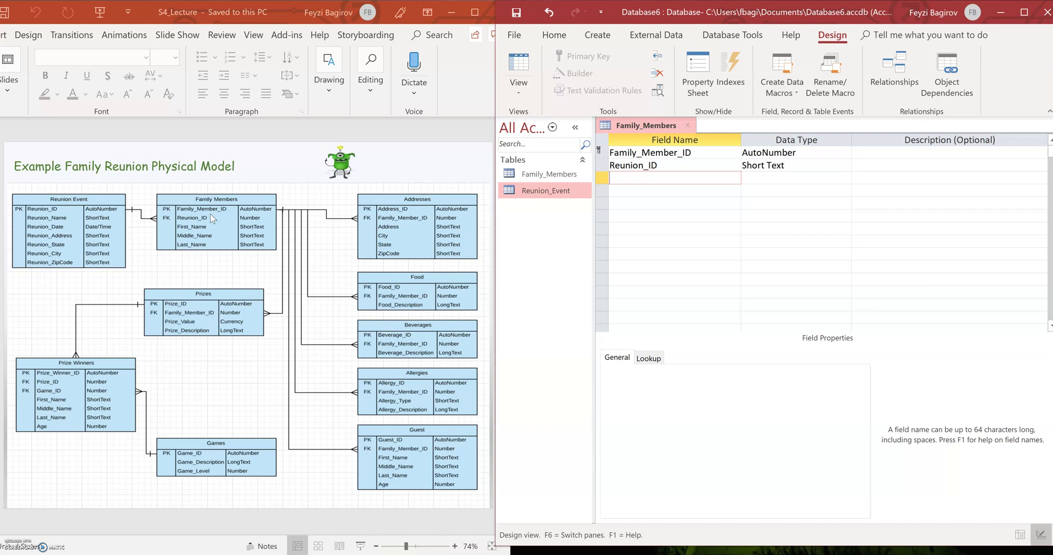
Add First_Name, Middle_Name and Last_Name as Short Text fields and save the design
text(First_Nam)
key(Tab)
key(Tab)
key(Tab)
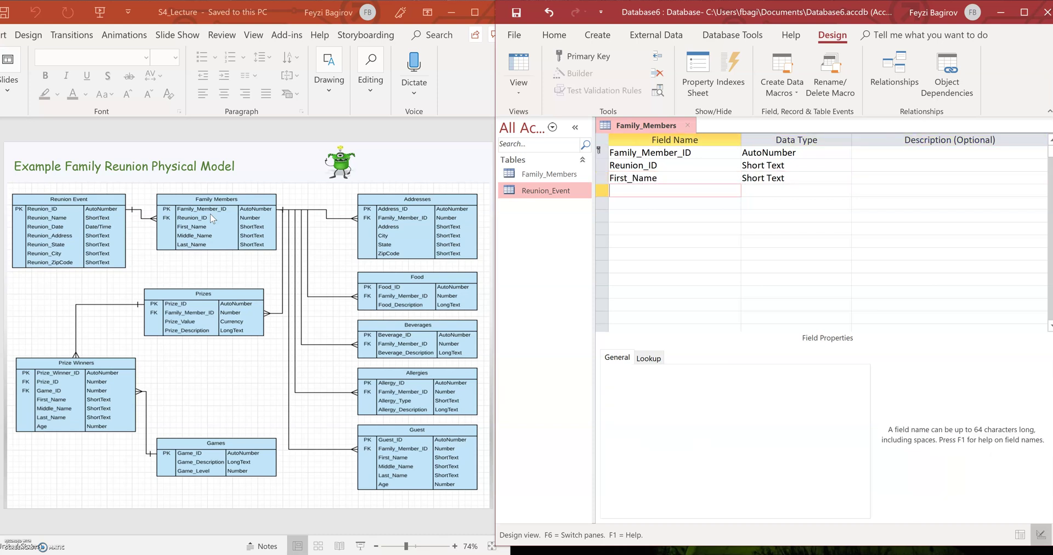
text(Middle_Name)
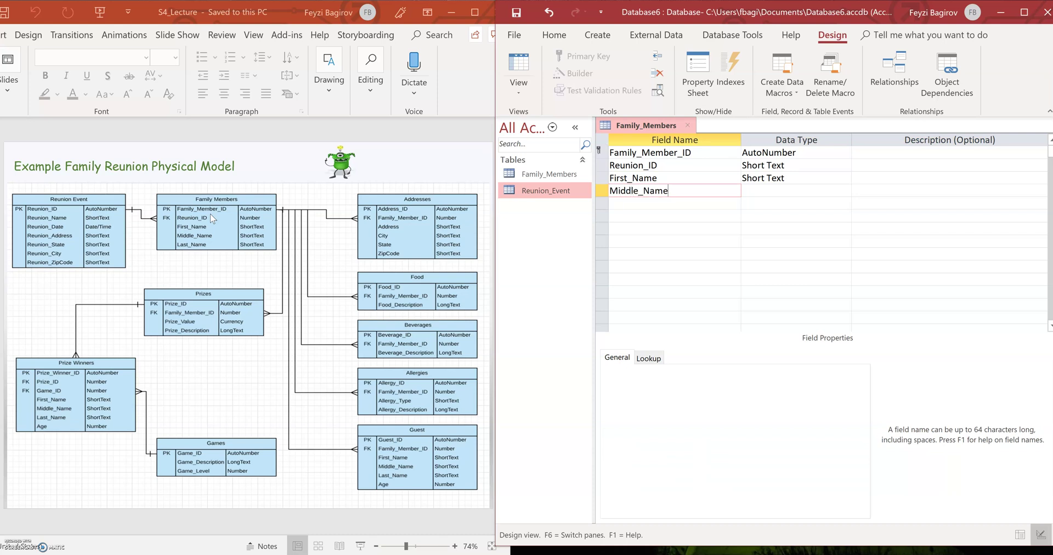
key(Tab)
key(Tab)
key(Tab)
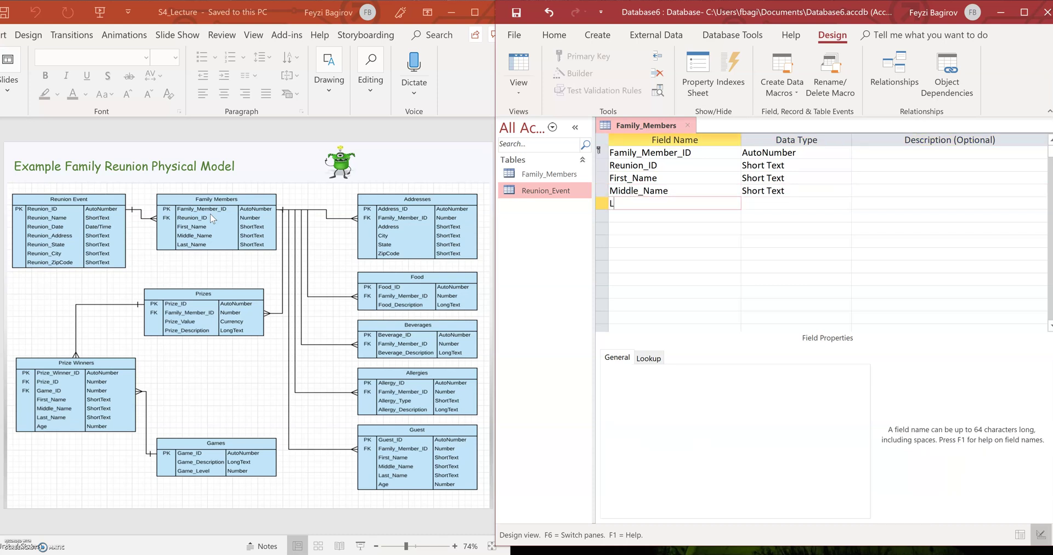
text(Last_Name)
key(Tab)
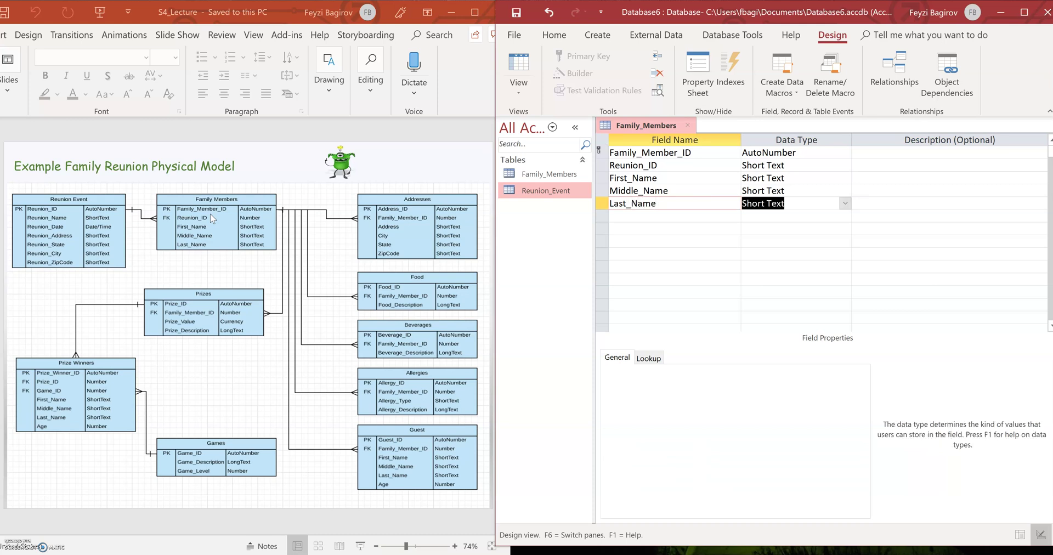
key(Tab)
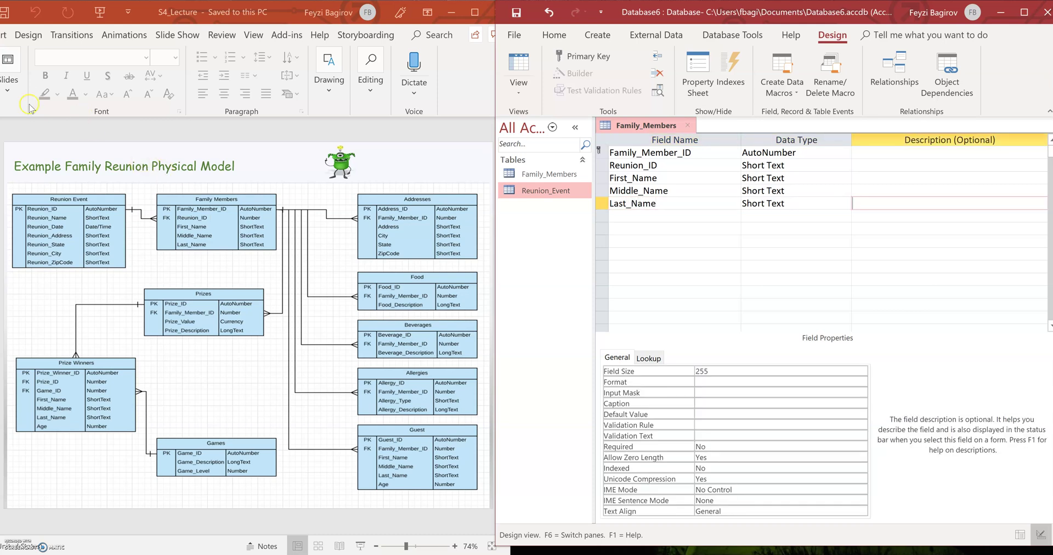
click(516, 12)
Open the Relationships window and add Family_Members beside Reunion_Event via Show Table
click(724, 37)
click(674, 72)
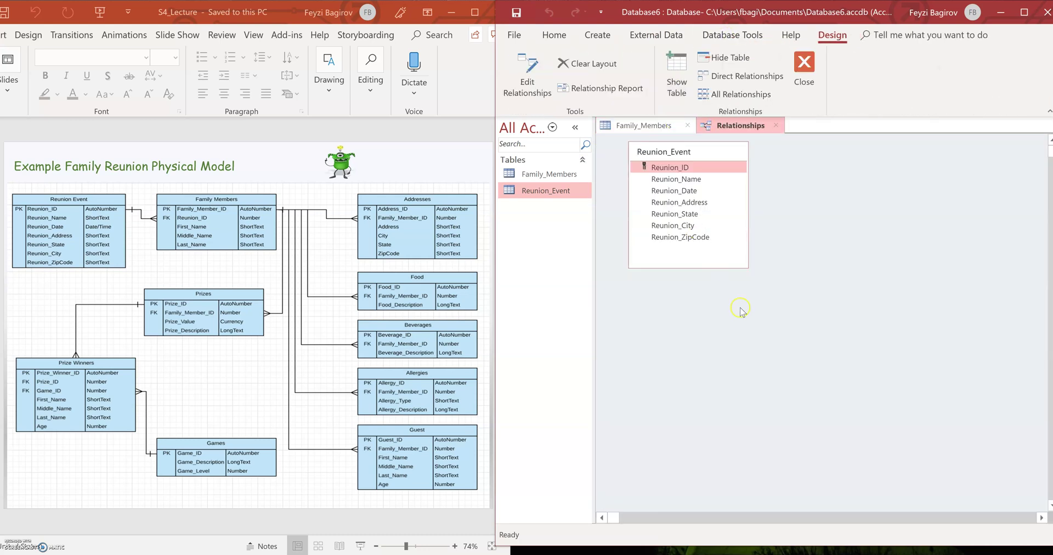
right_click(805, 190)
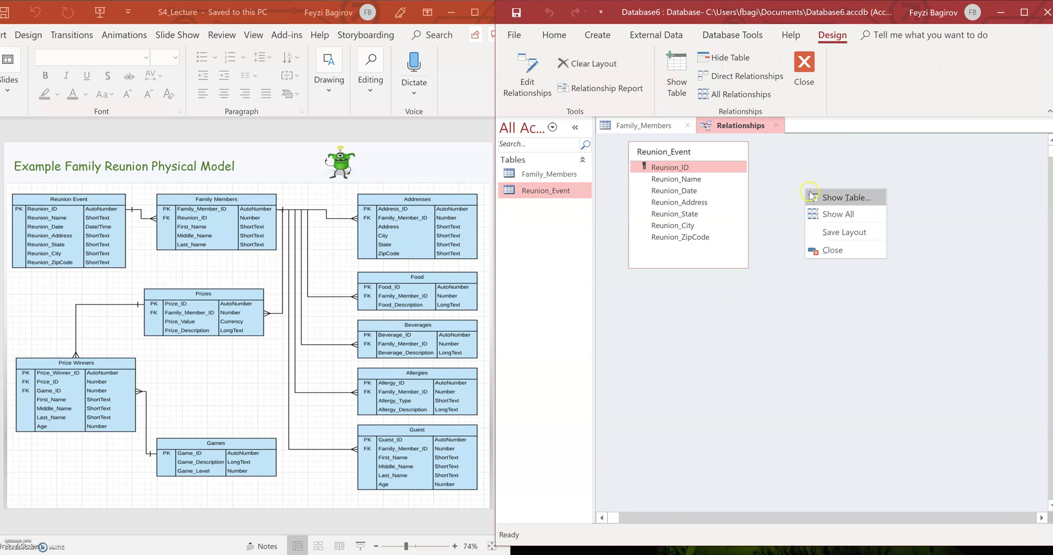
click(812, 196)
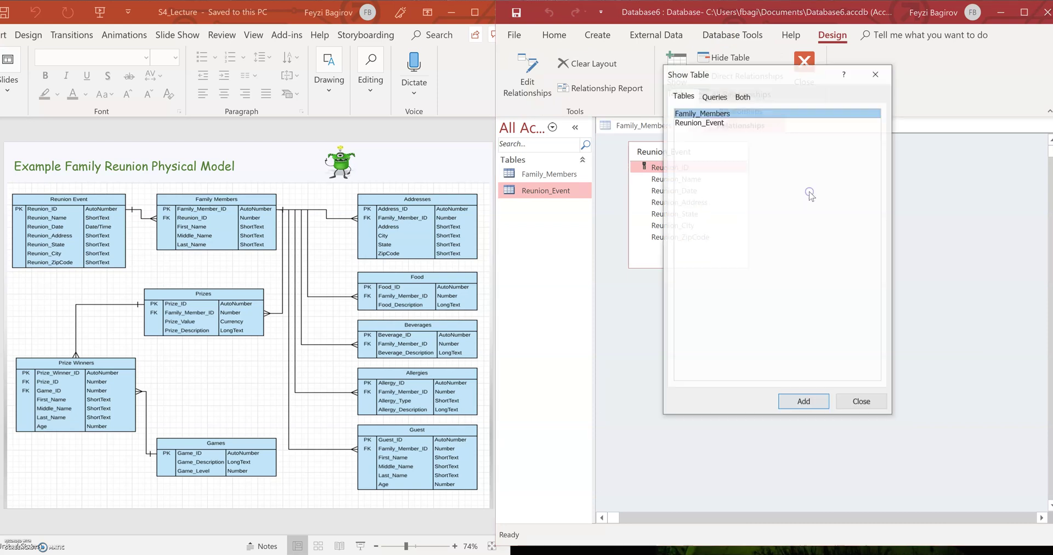
double_click(700, 115)
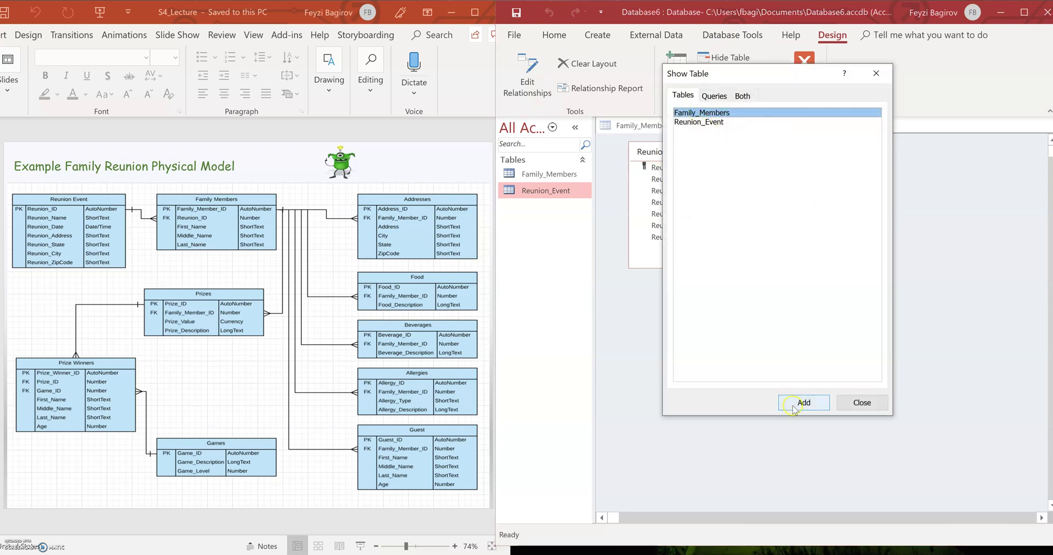
click(861, 402)
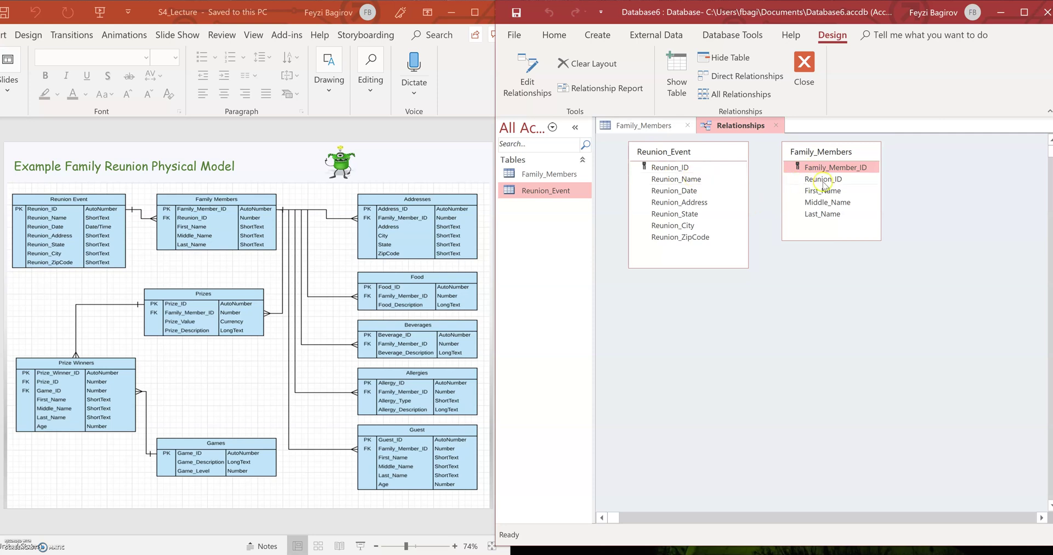
Drag Reunion_ID from Reunion_Event onto Family_Members, enforce referential integrity, and attempt Create
drag(822, 185, 683, 170)
drag(682, 168, 828, 183)
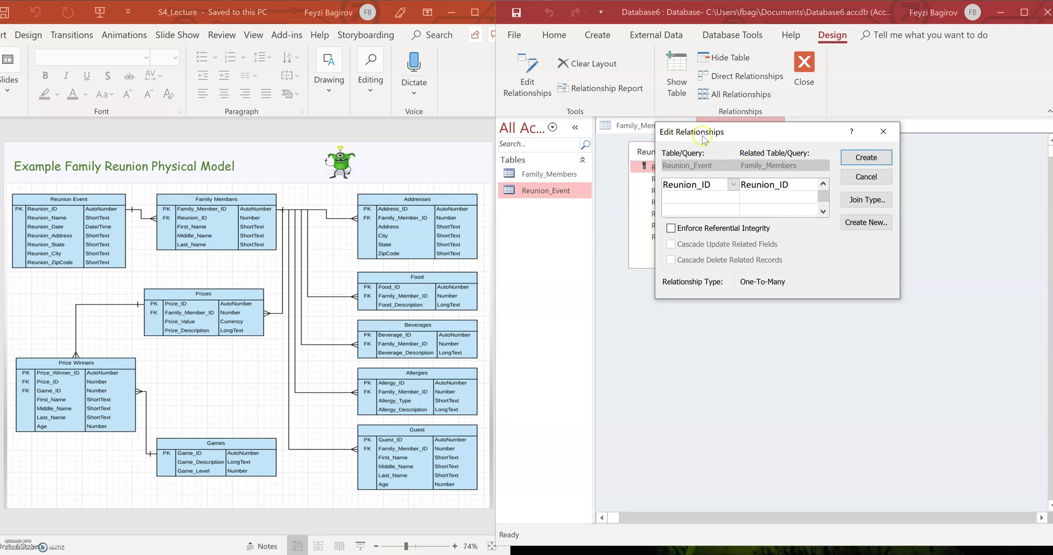
click(711, 156)
click(674, 167)
click(677, 189)
click(670, 229)
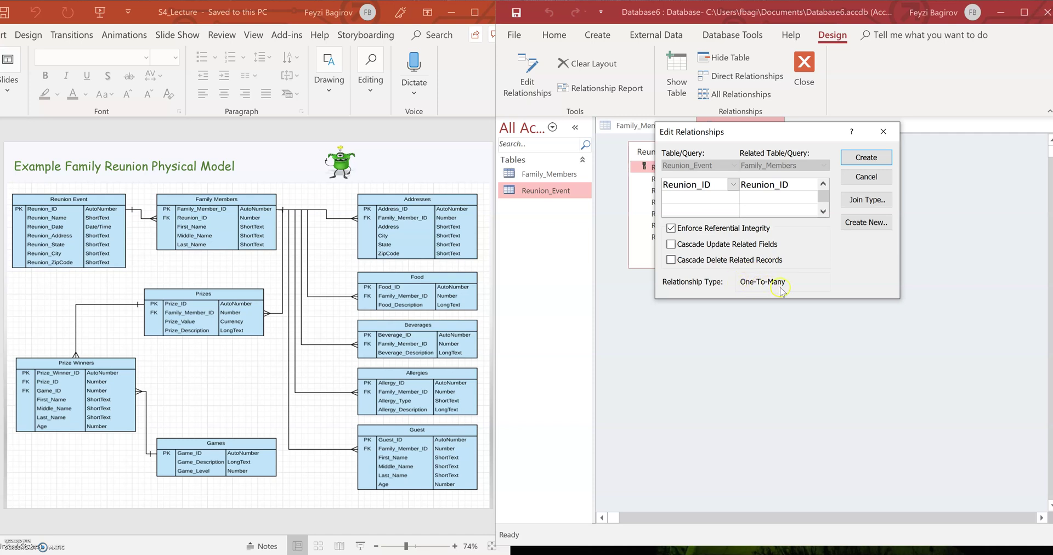
click(702, 275)
click(671, 245)
click(867, 158)
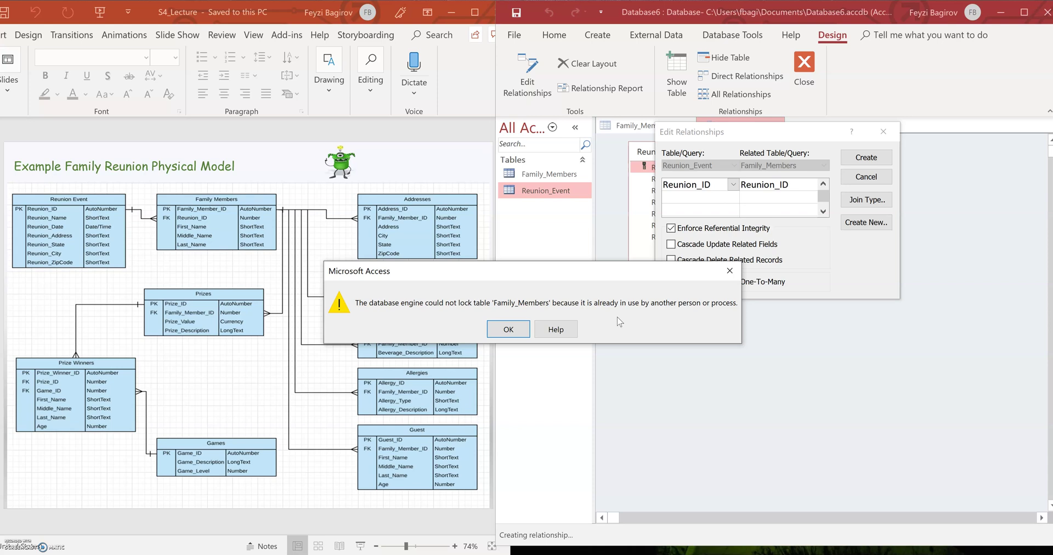
Dismiss the table-locked error, cancel Edit Relationships, and close the open Family_Members table
click(509, 329)
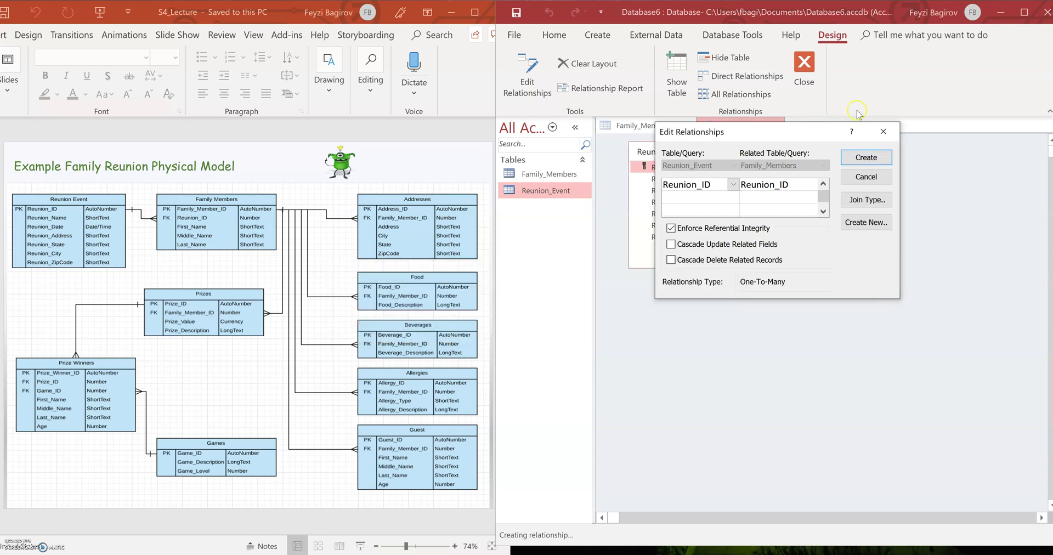
click(883, 131)
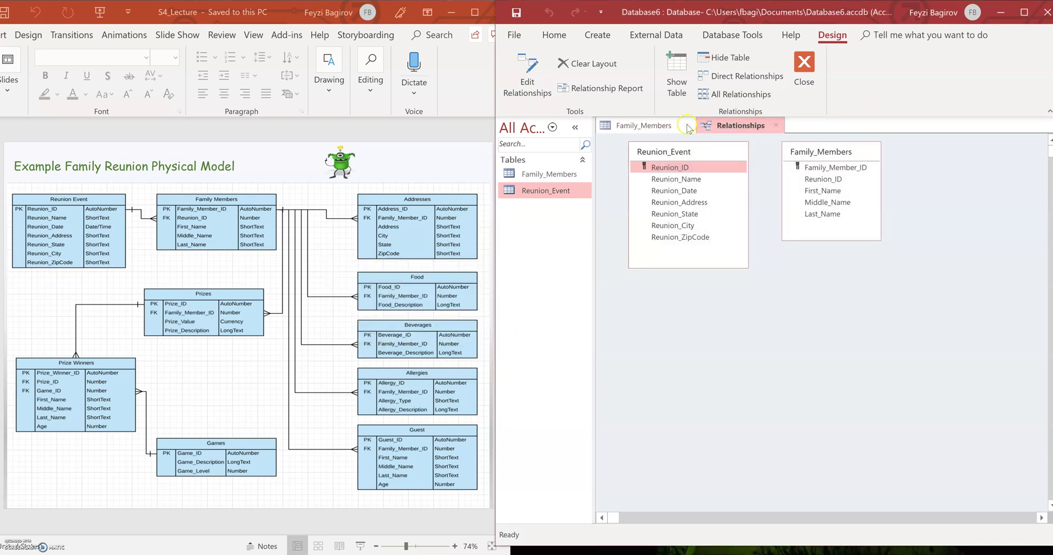
click(687, 125)
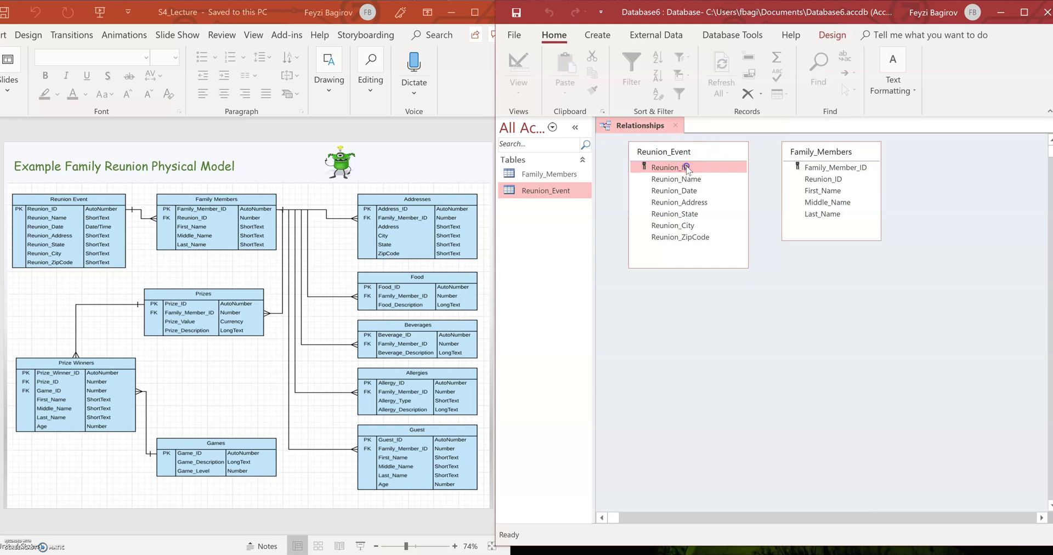
Retry the Reunion_ID link with referential integrity, then dismiss the data-type mismatch error and cancel
drag(687, 168, 820, 179)
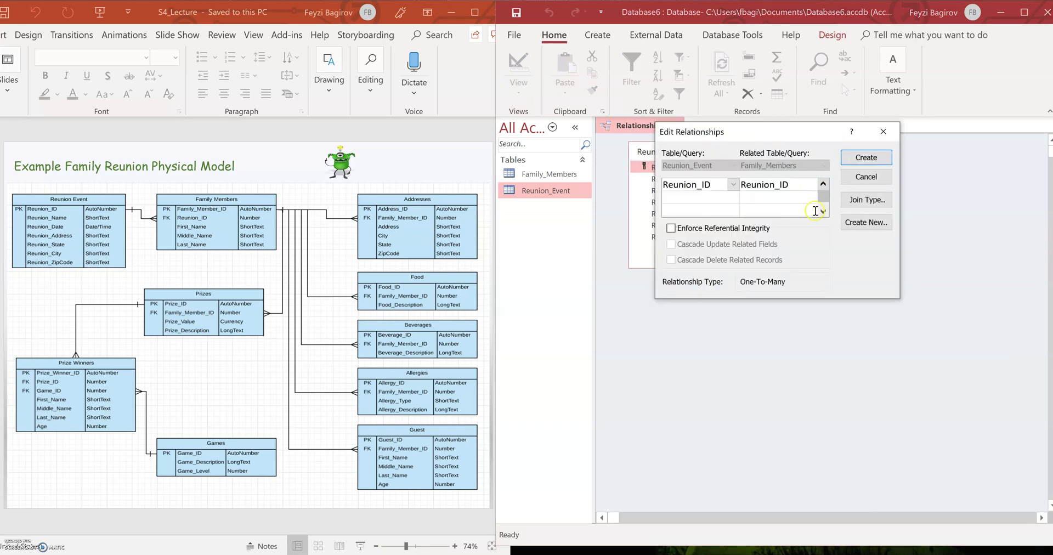
click(740, 228)
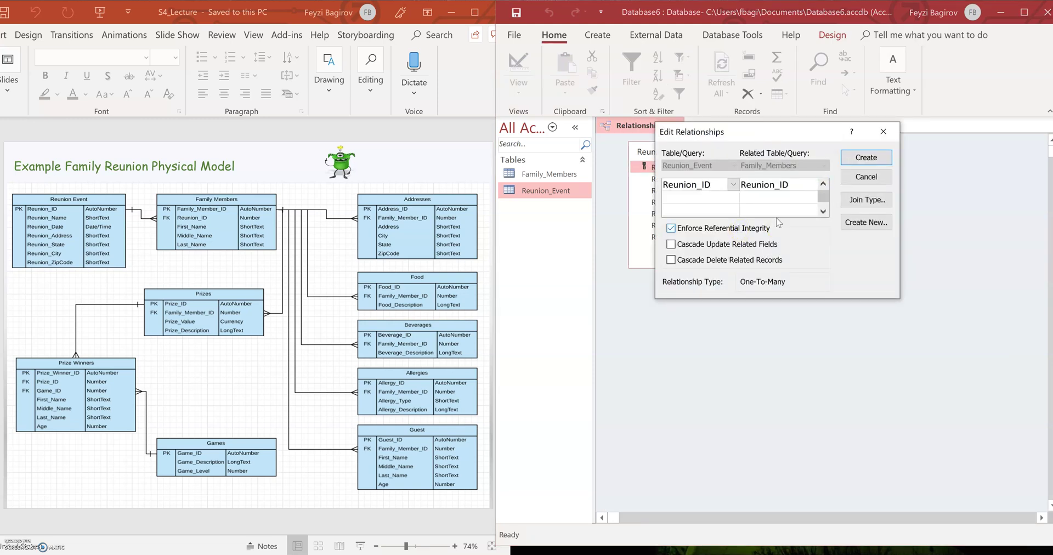
click(866, 157)
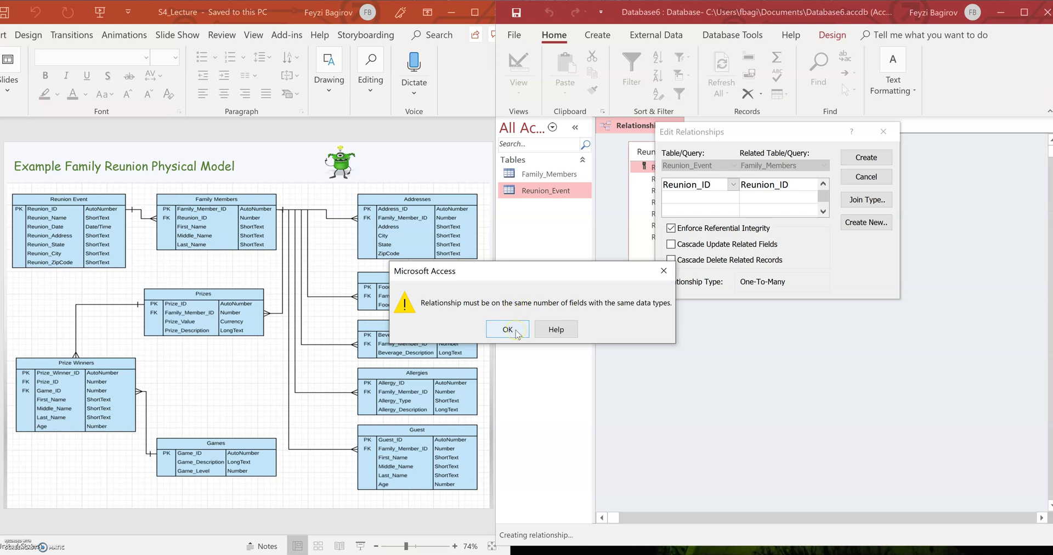
click(507, 330)
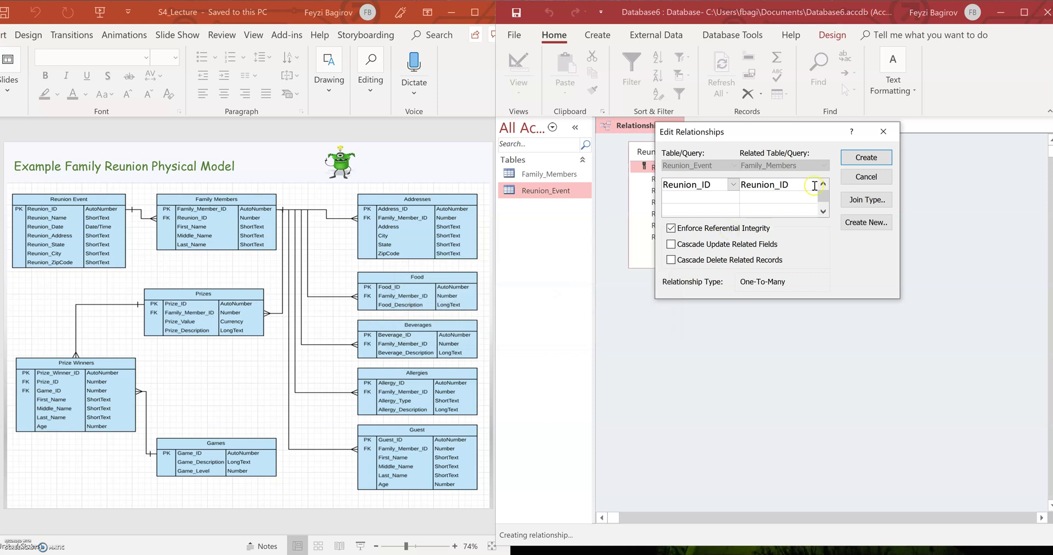
click(866, 178)
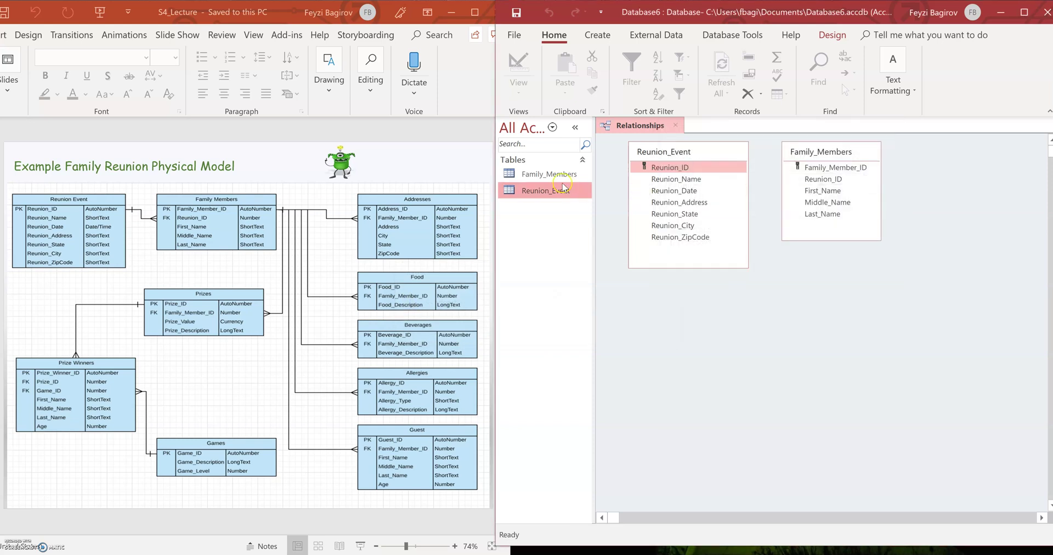
click(550, 191)
Open Reunion_Event in Design View
double_click(550, 191)
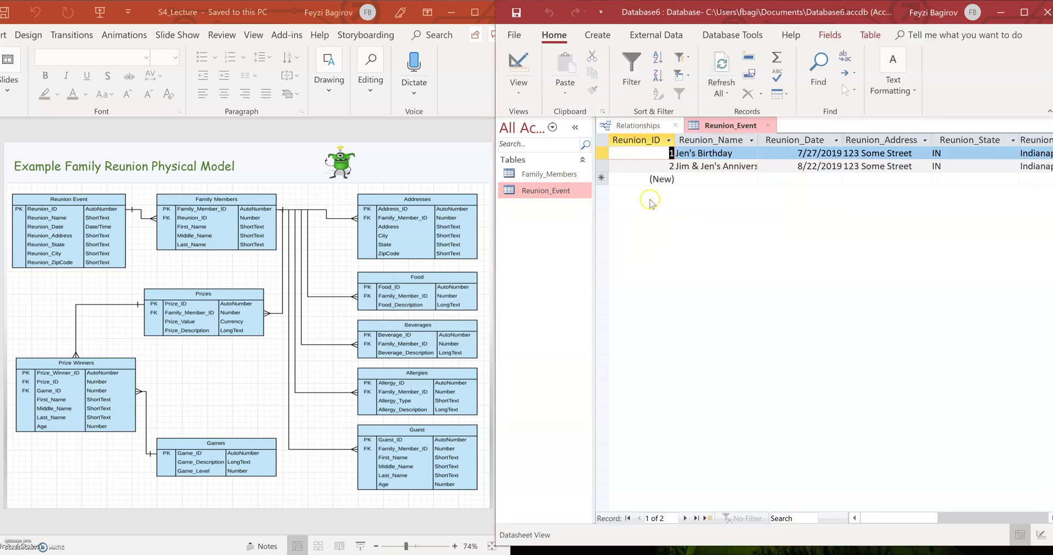
click(526, 87)
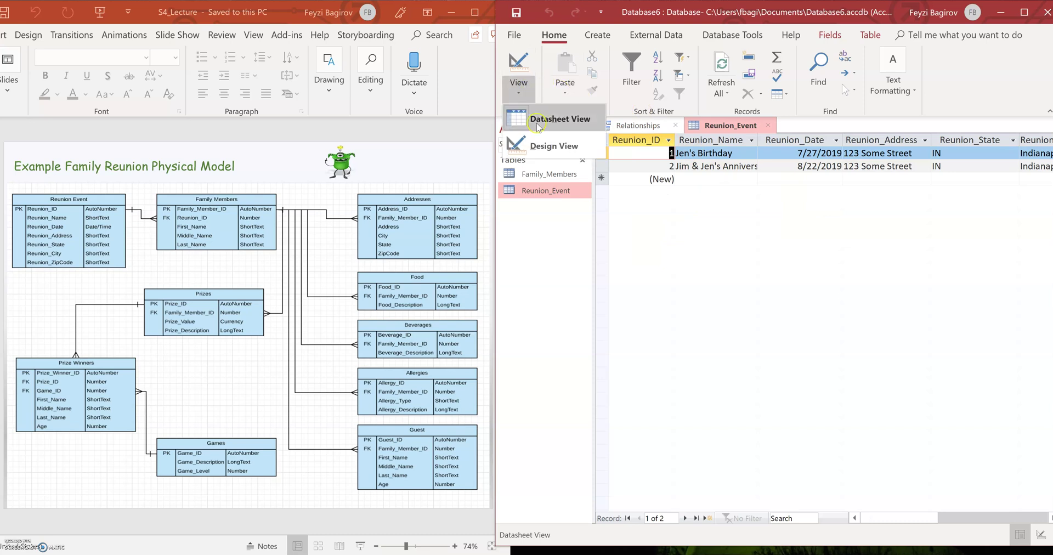
click(553, 146)
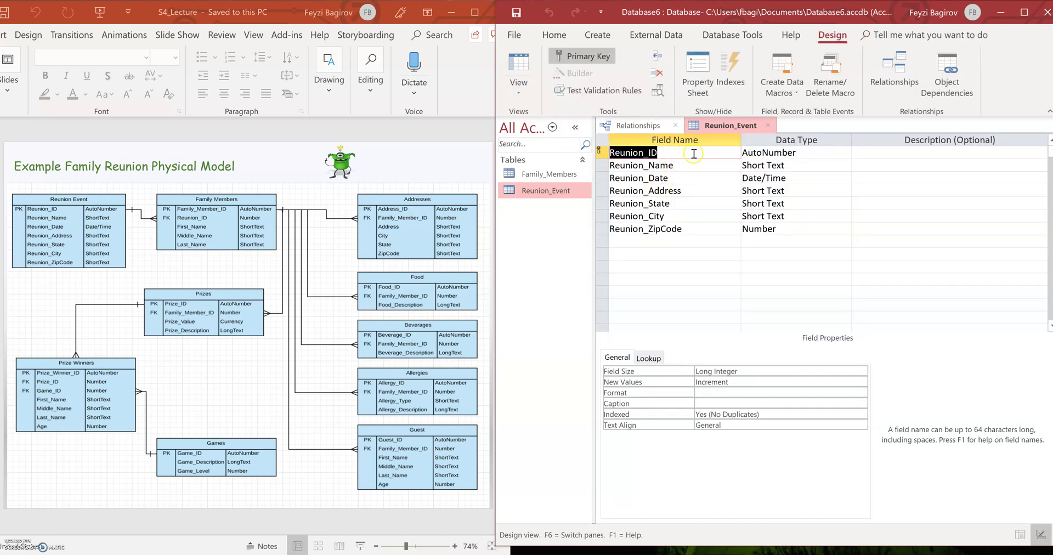
click(771, 149)
Set Family_Members' Reunion_ID data type to Number, save, and close its design
double_click(533, 175)
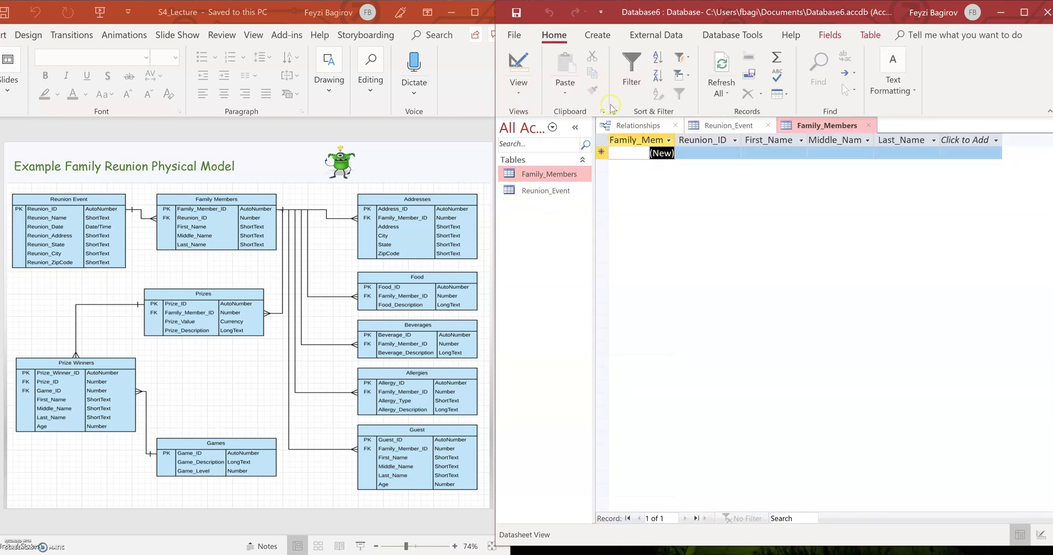
click(537, 94)
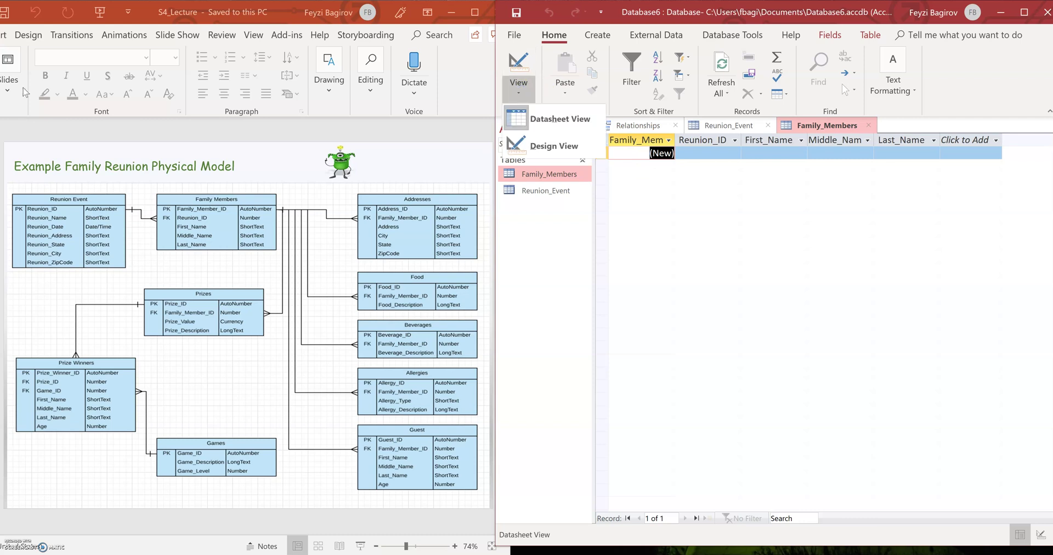
click(540, 147)
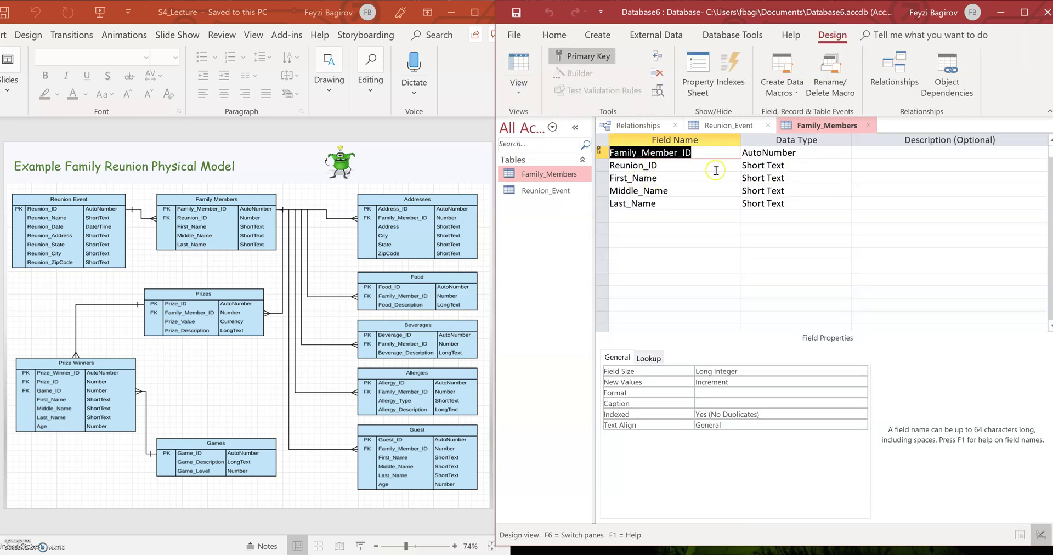
click(846, 165)
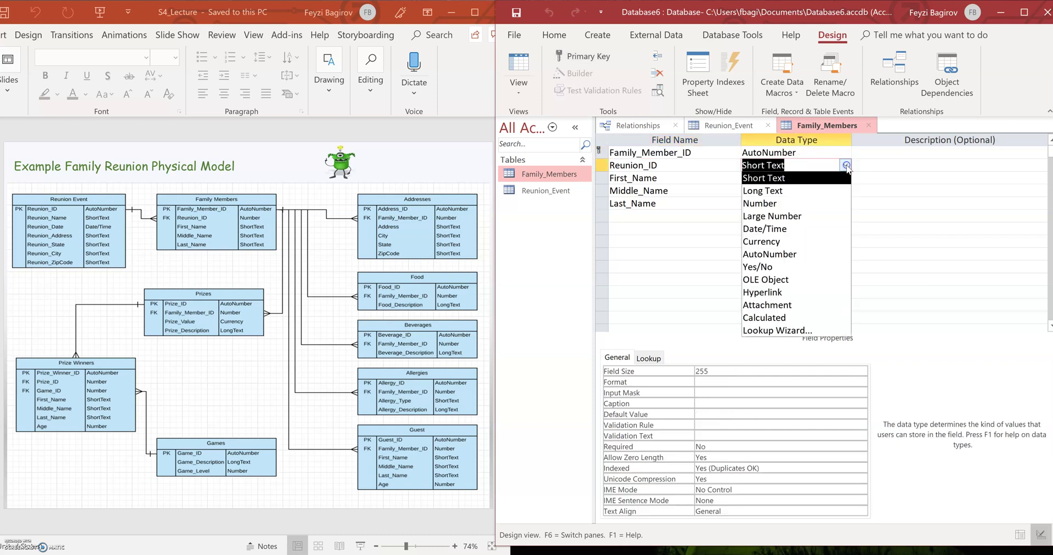
click(806, 204)
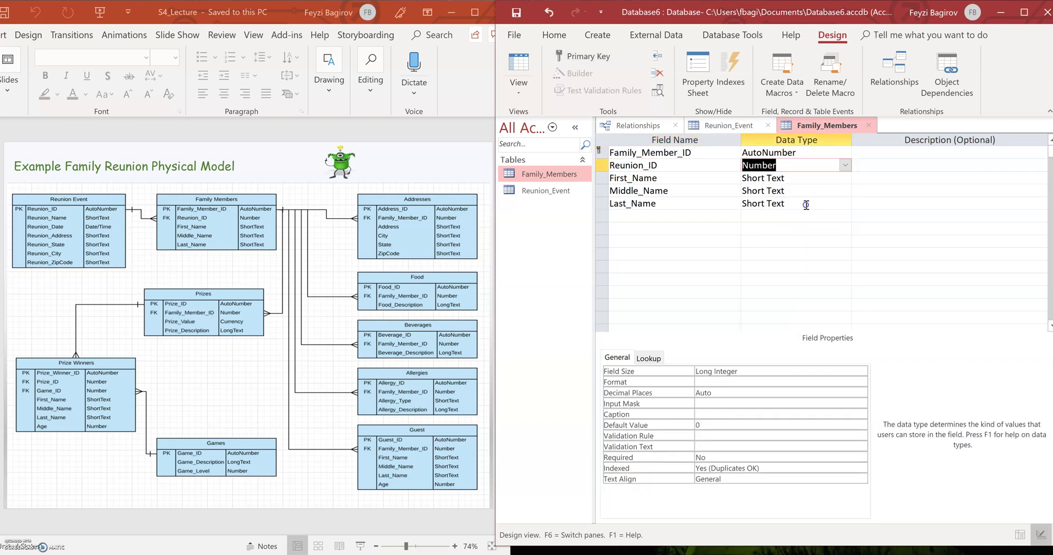
click(517, 15)
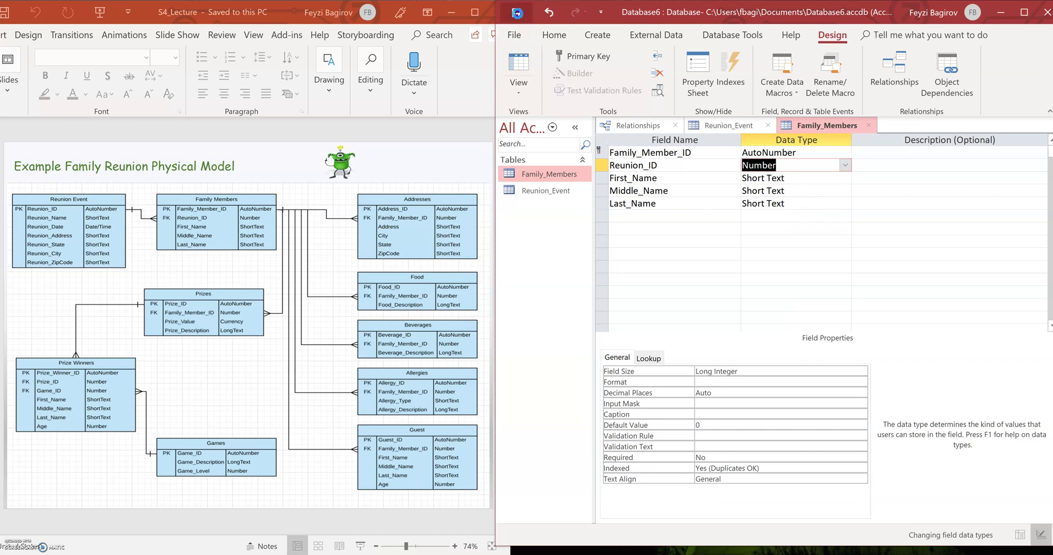
click(868, 125)
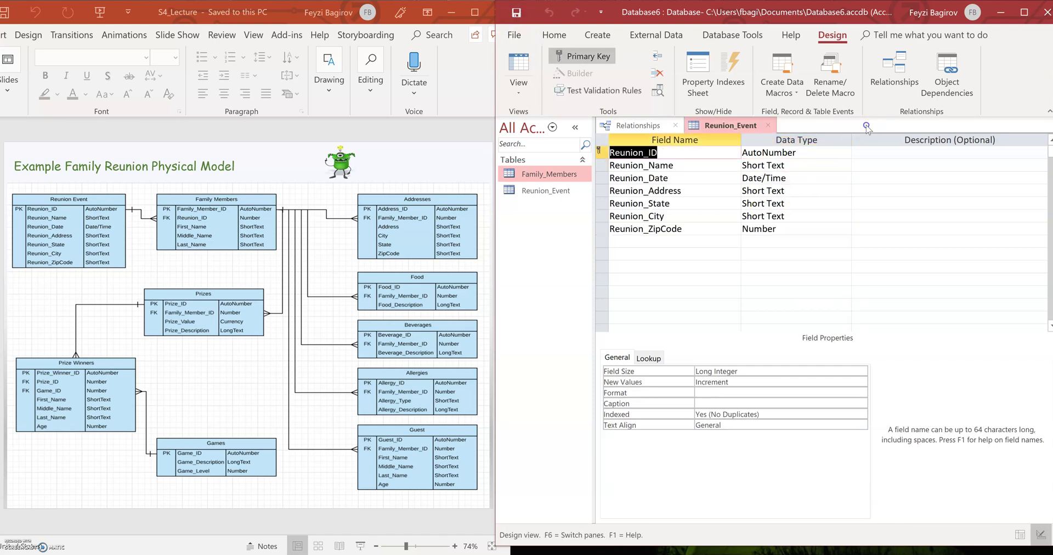
Close Reunion_Event's design and link Reunion_ID to Family_Members one-to-many with referential integrity
click(767, 125)
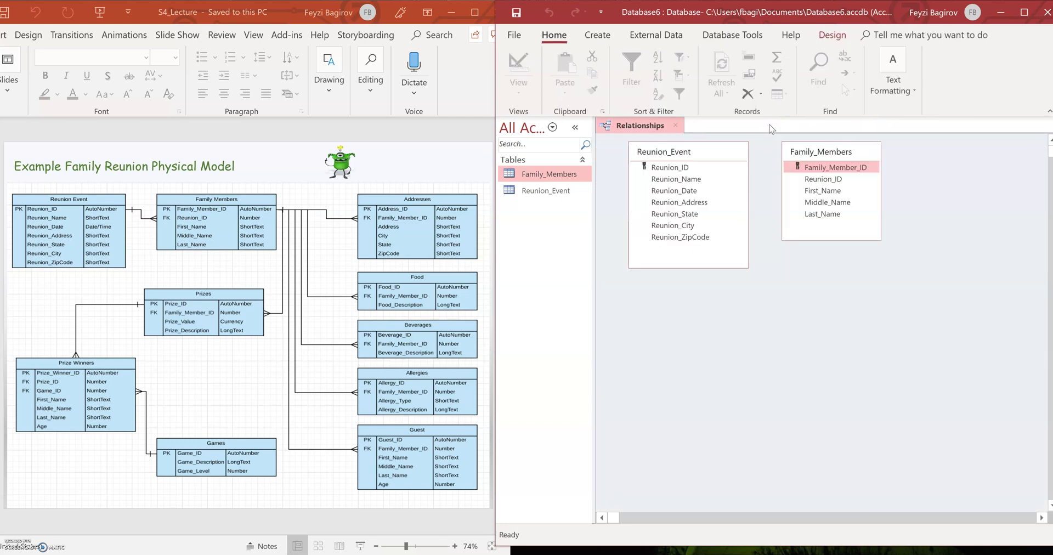
drag(672, 167, 818, 181)
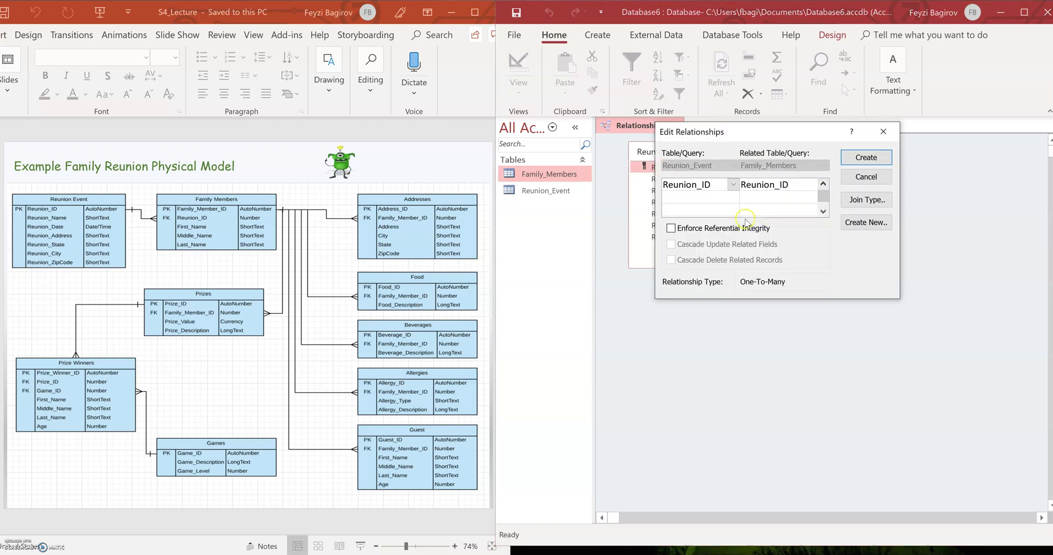
click(741, 228)
click(858, 159)
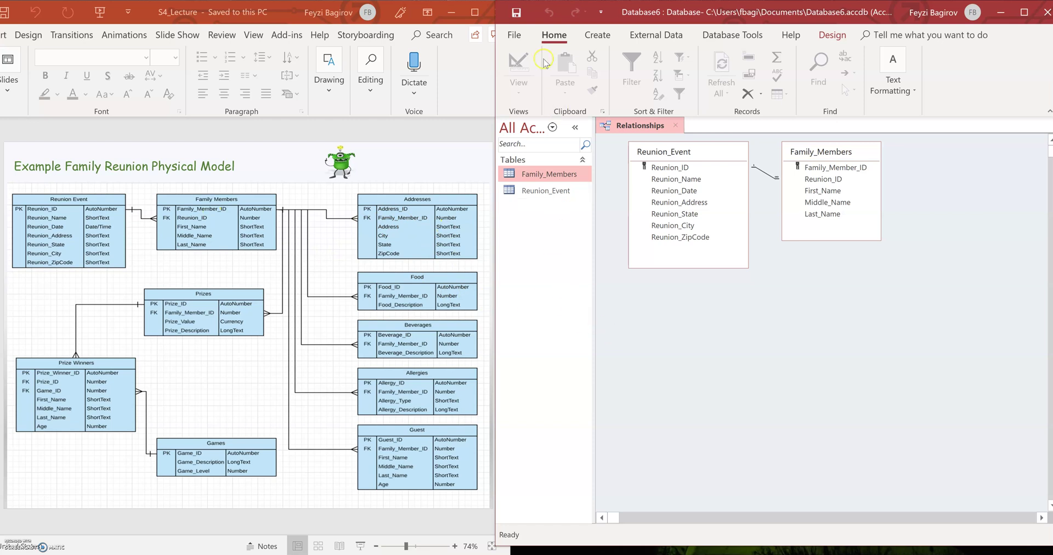
click(597, 35)
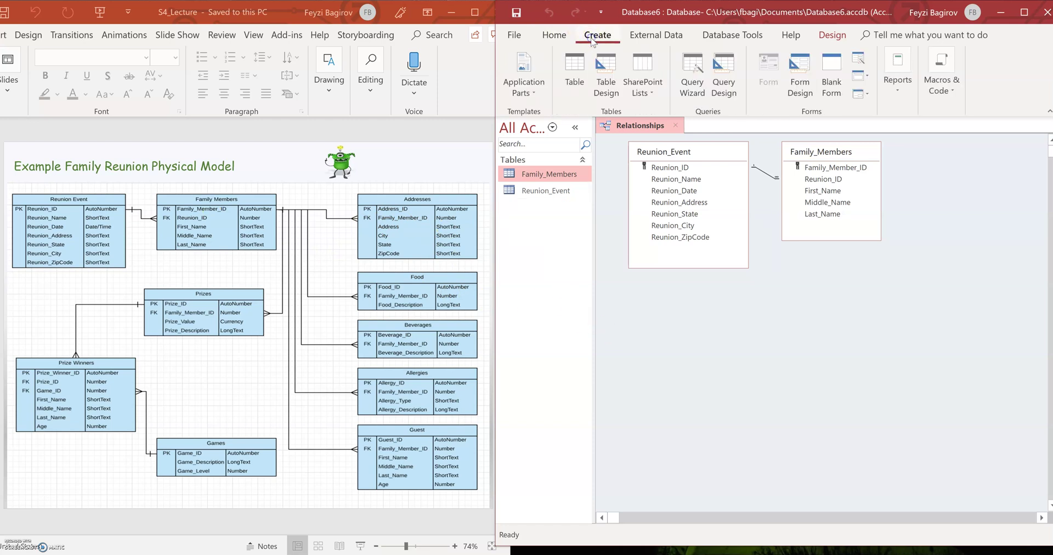
Create a blank table, save it as Addresses, and switch it to Design View
click(565, 86)
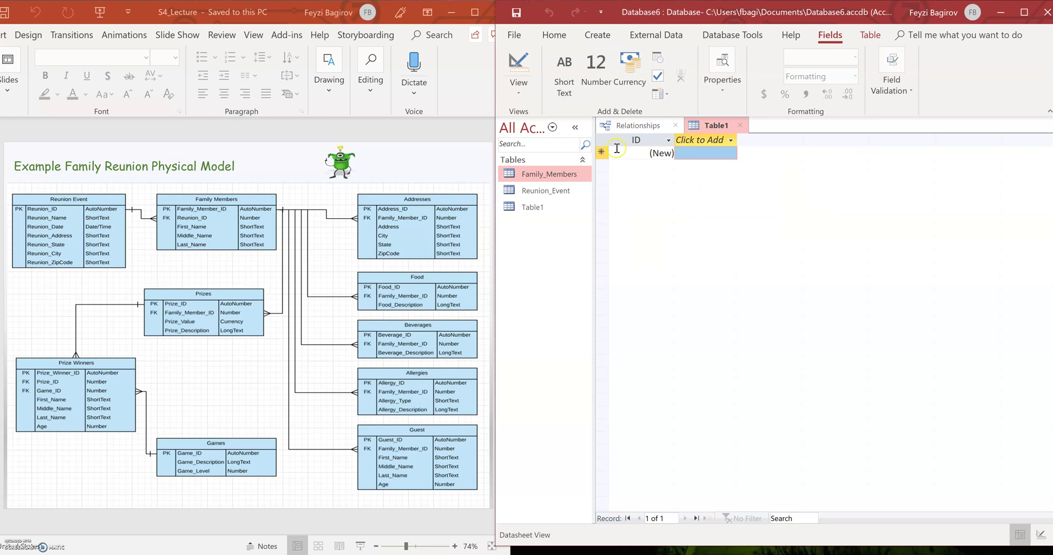
click(516, 12)
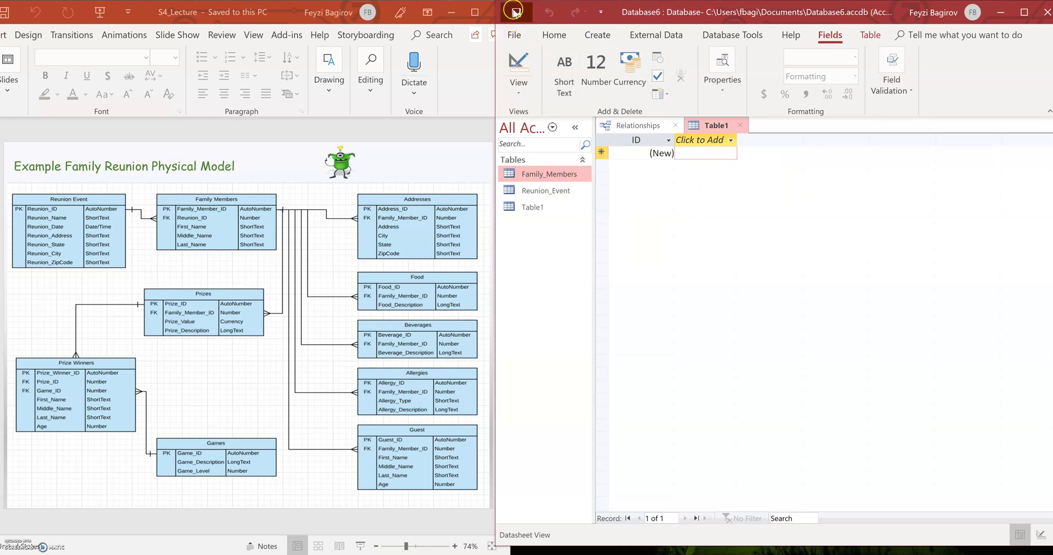
text(Addresses)
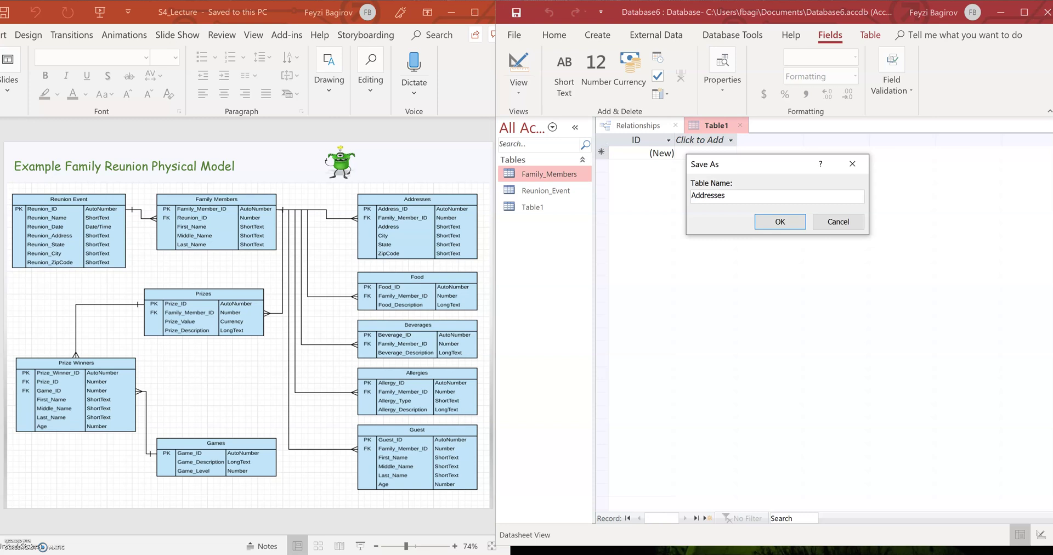
key(Return)
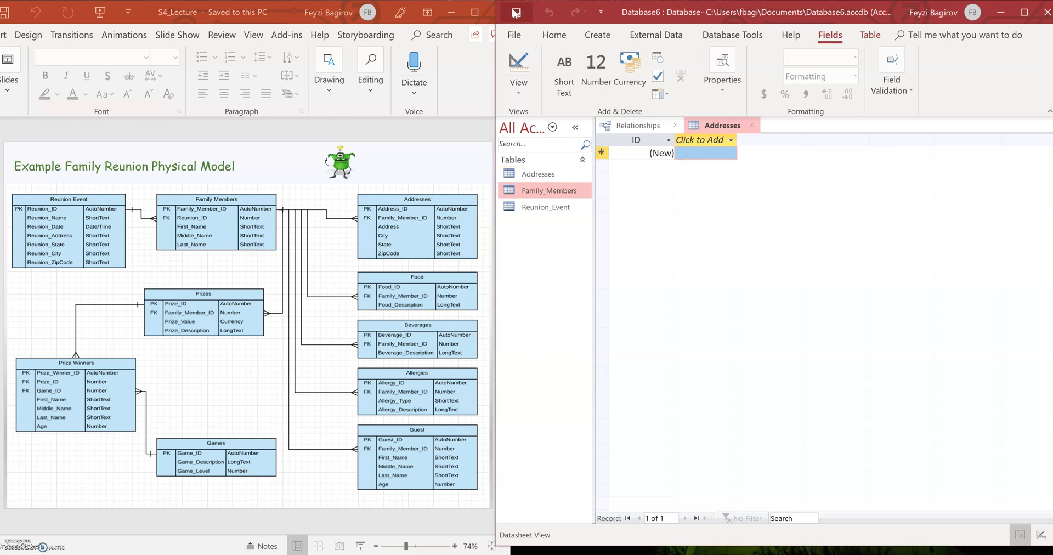
click(518, 91)
click(532, 142)
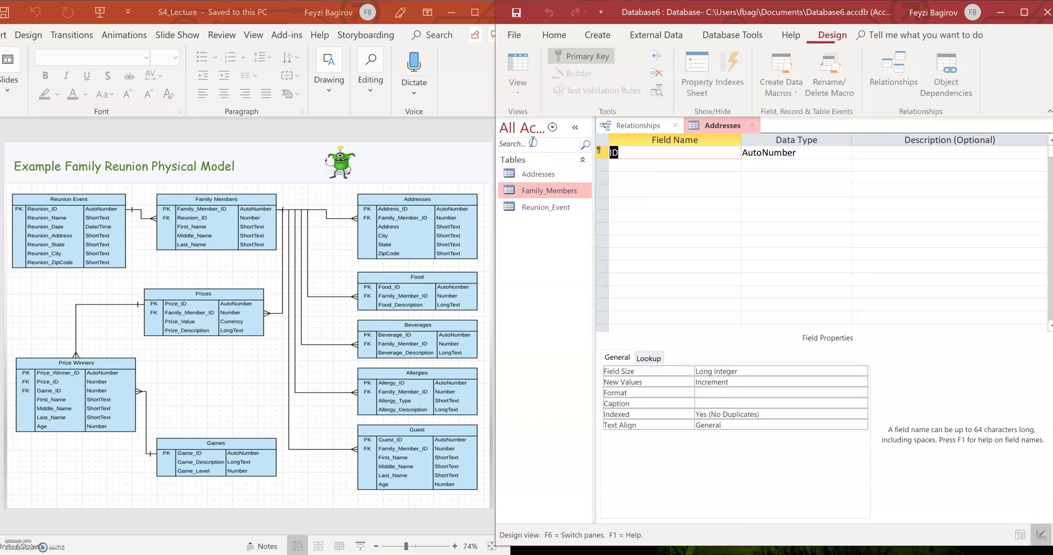
Add Address_ID as the key field and Family_Member_ID as a Number field
text(A)
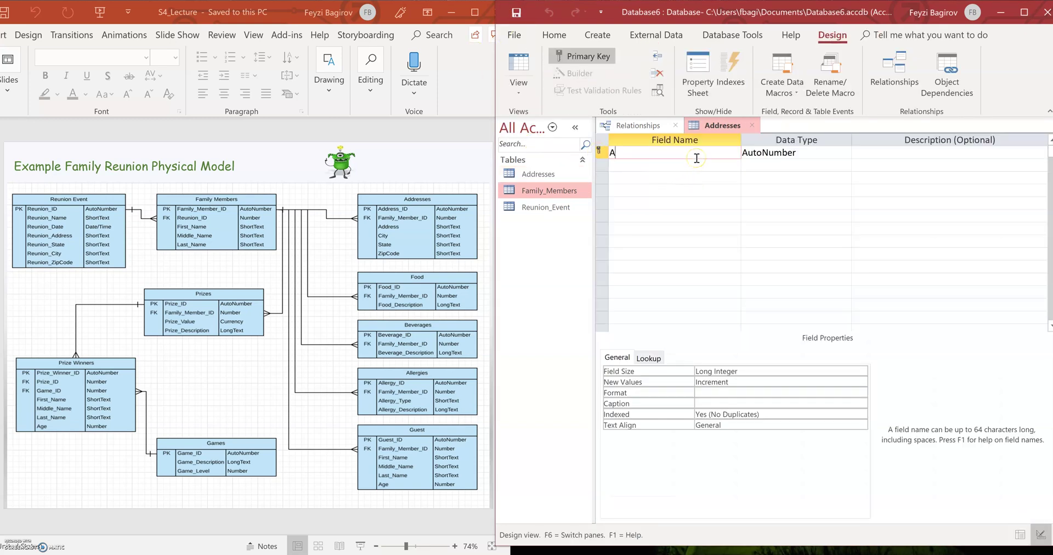
text(ddress_ID)
key(Tab)
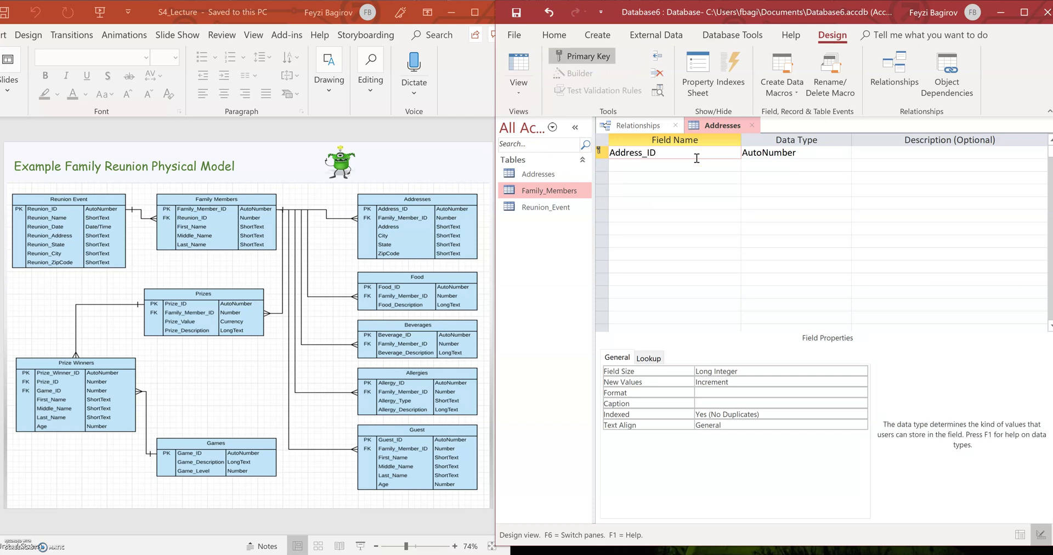
key(Tab)
key(Tab)
text(F)
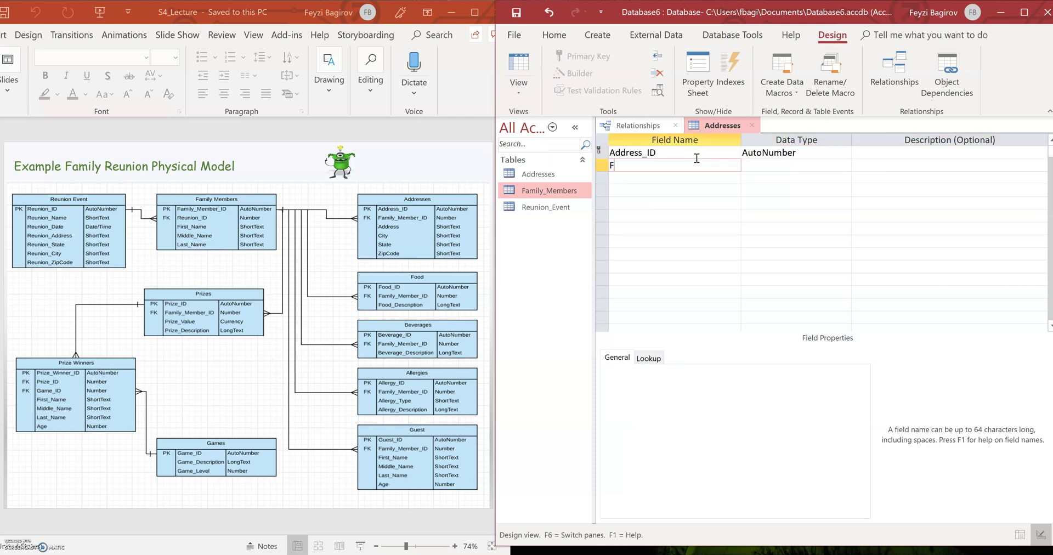
text(amily_Members)
key(Tab)
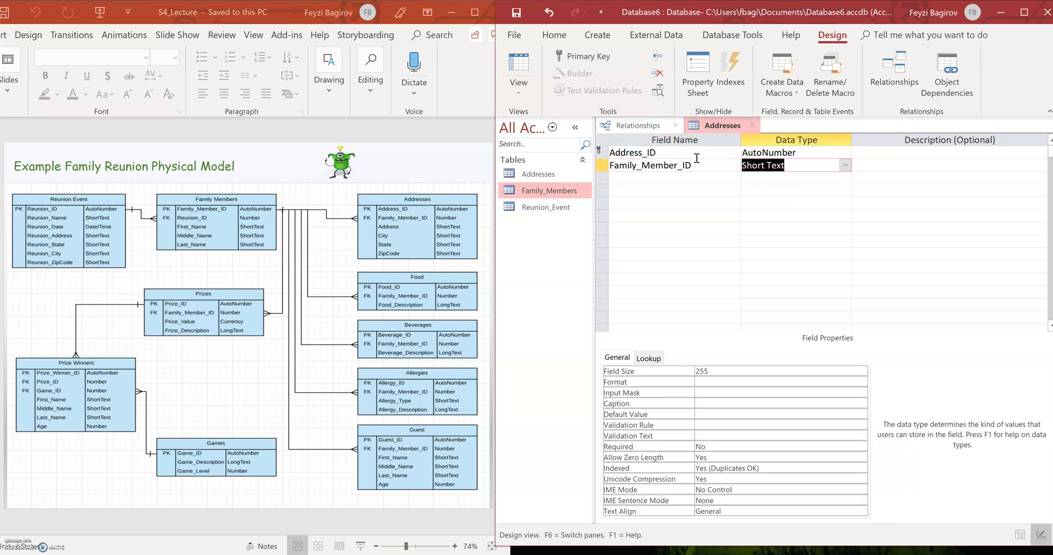
text(n)
Add Address, City, State and ZipCode as Short Text fields and save the design
key(Tab)
key(Tab)
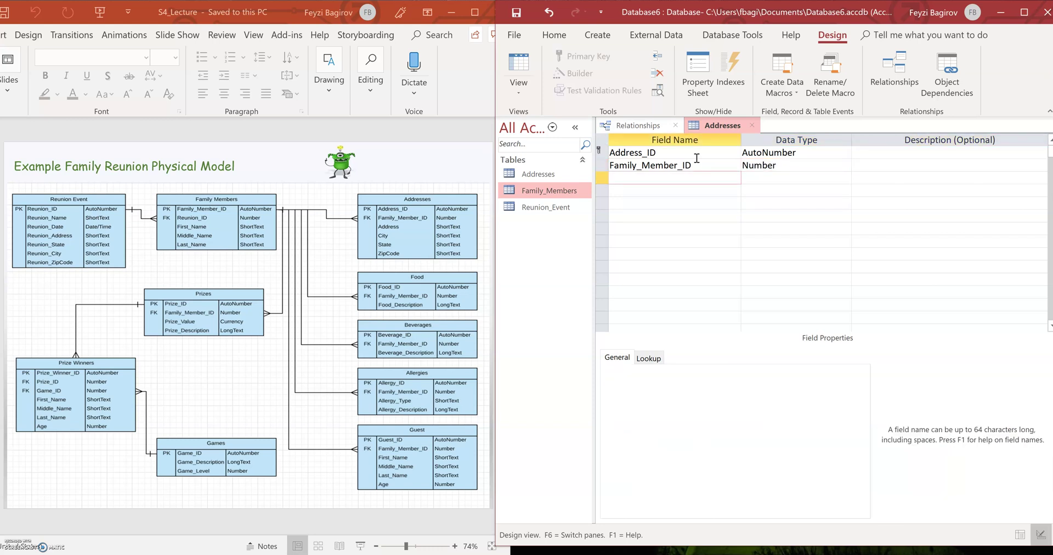
text(Address)
key(Tab)
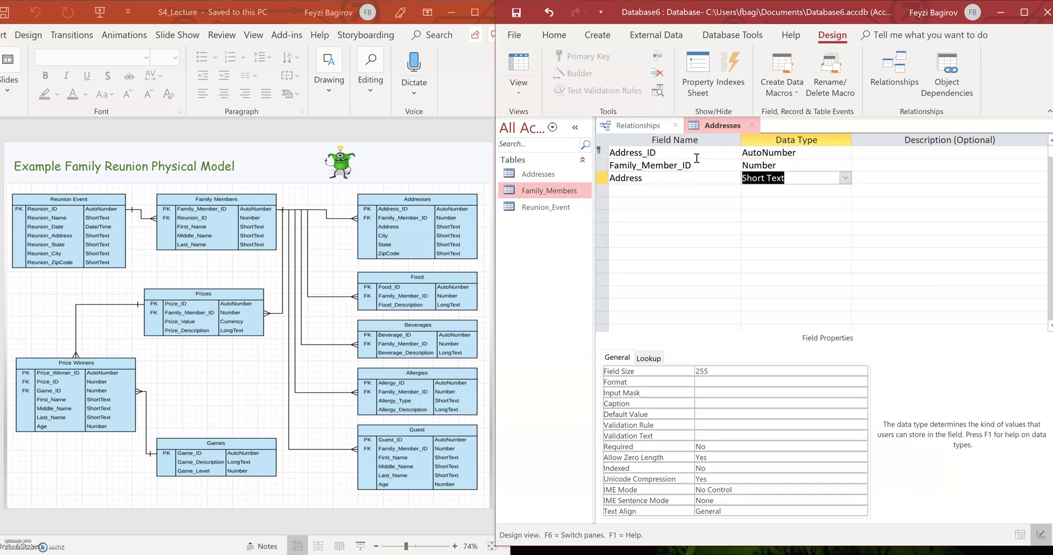
key(Tab)
key(Tab)
text(City)
key(Tab)
key(Tab)
key(Tab)
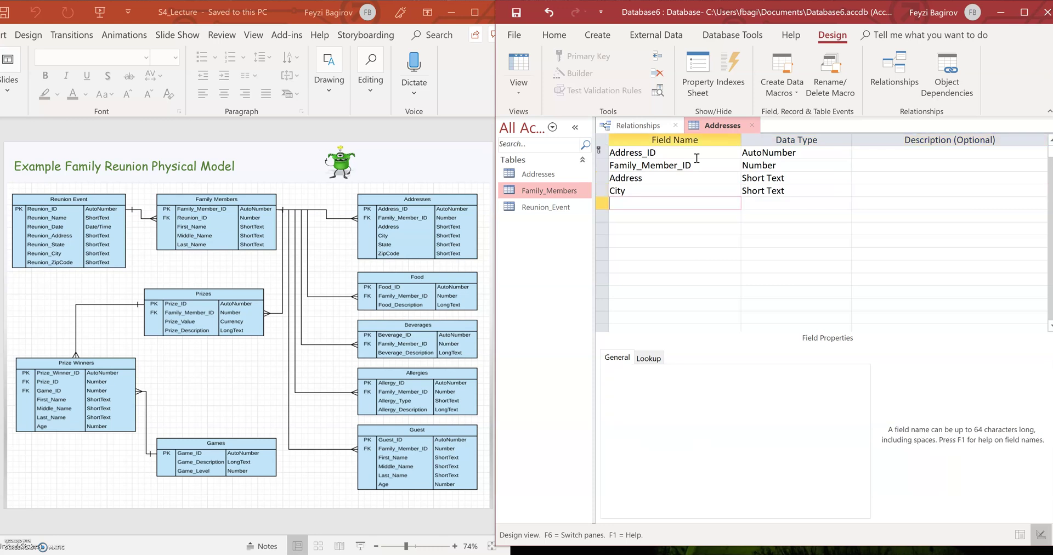
text(State)
key(Tab)
key(Tab)
key(Tab)
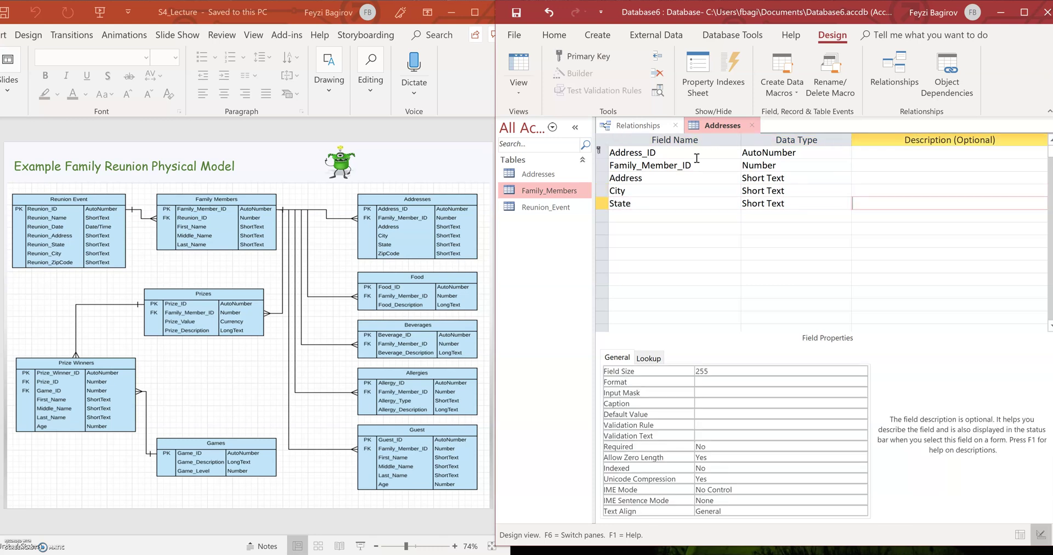
text(ZipCodwe)
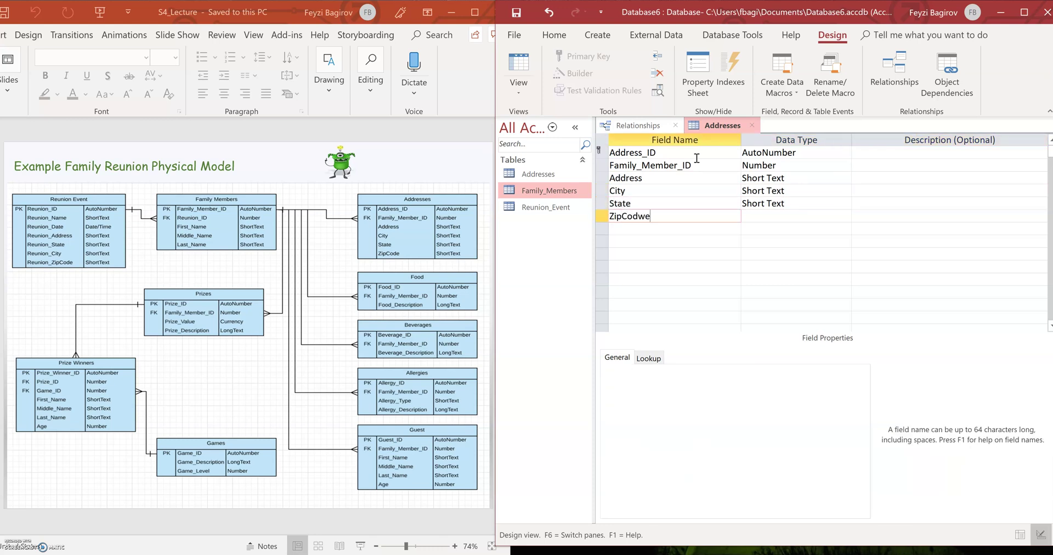
text(e)
key(Tab)
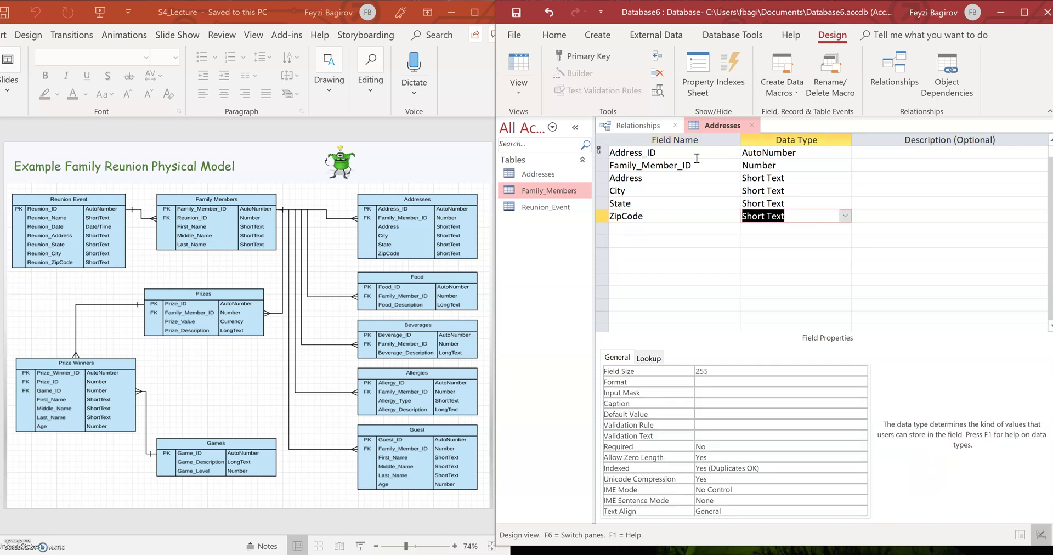
click(515, 12)
Create a blank table, save it as Food, and switch it to Design View
click(597, 34)
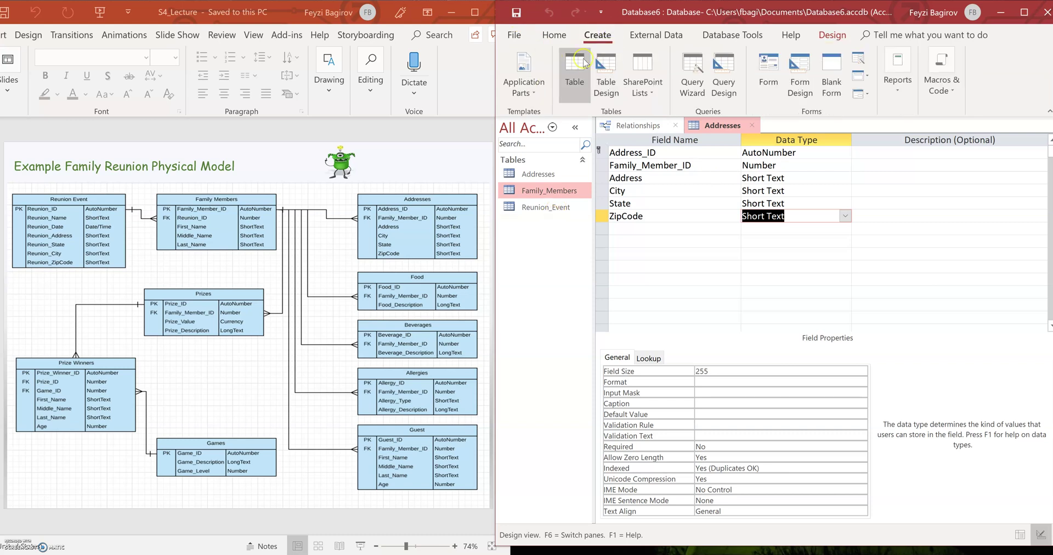
click(581, 65)
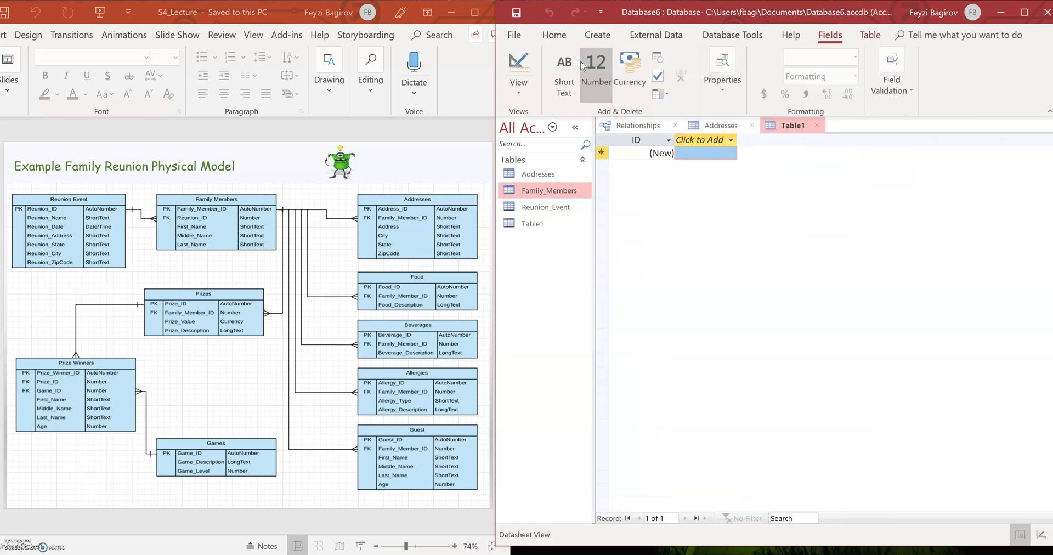
click(516, 12)
text(Food)
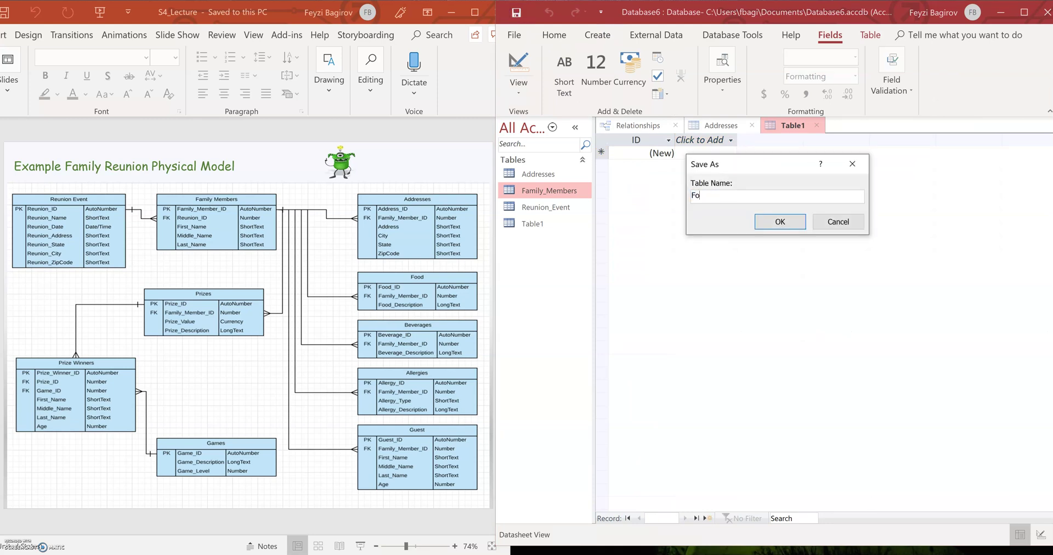
click(780, 222)
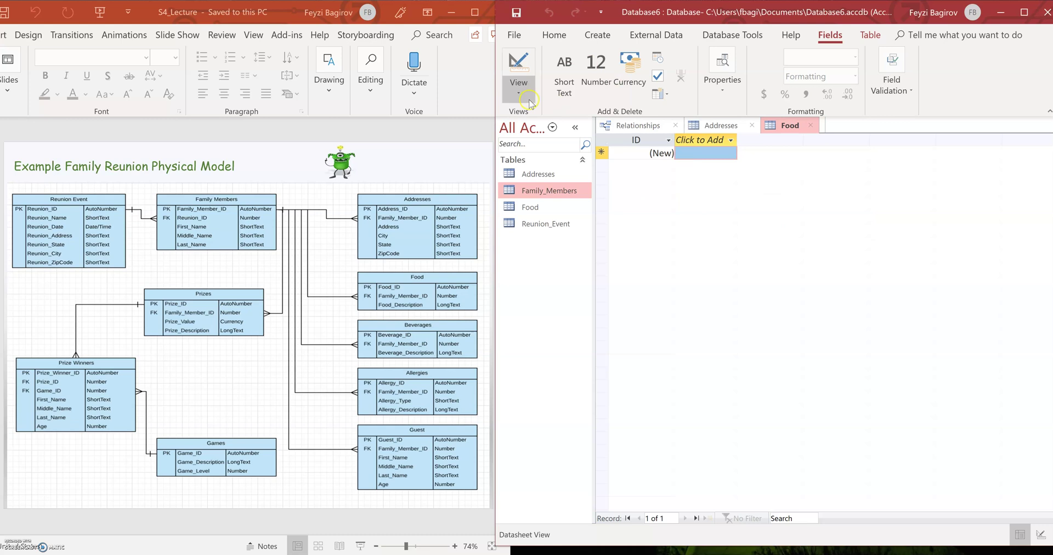
click(518, 85)
click(545, 144)
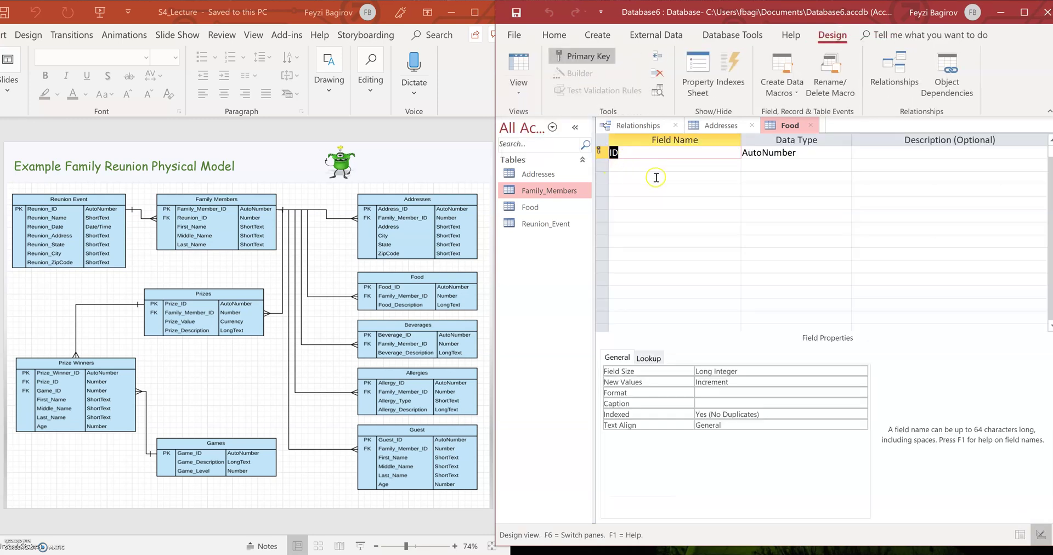
Define Food_ID, Family_Member_ID (Number) and Food_Description, save, and close the Food and Addresses designs
text(Food_ID)
key(Tab)
key(Tab)
key(Tab)
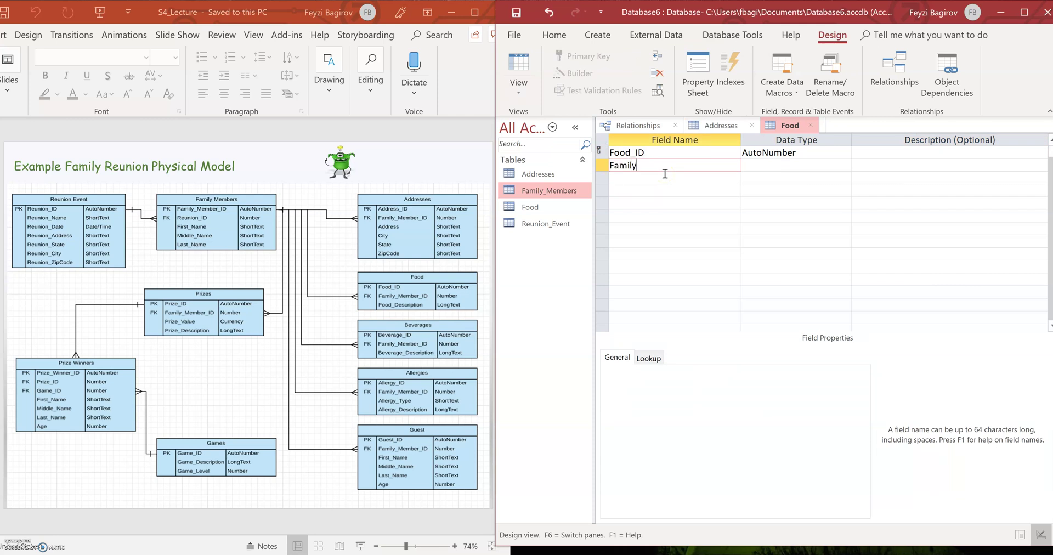
text(Family_Member_ID)
key(Tab)
text(N)
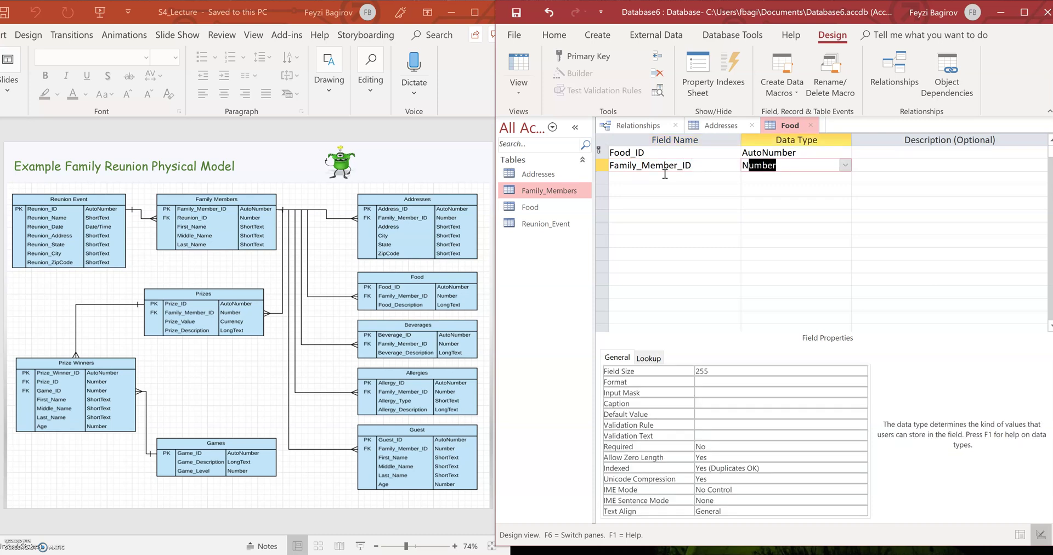
key(Tab)
key(Tab)
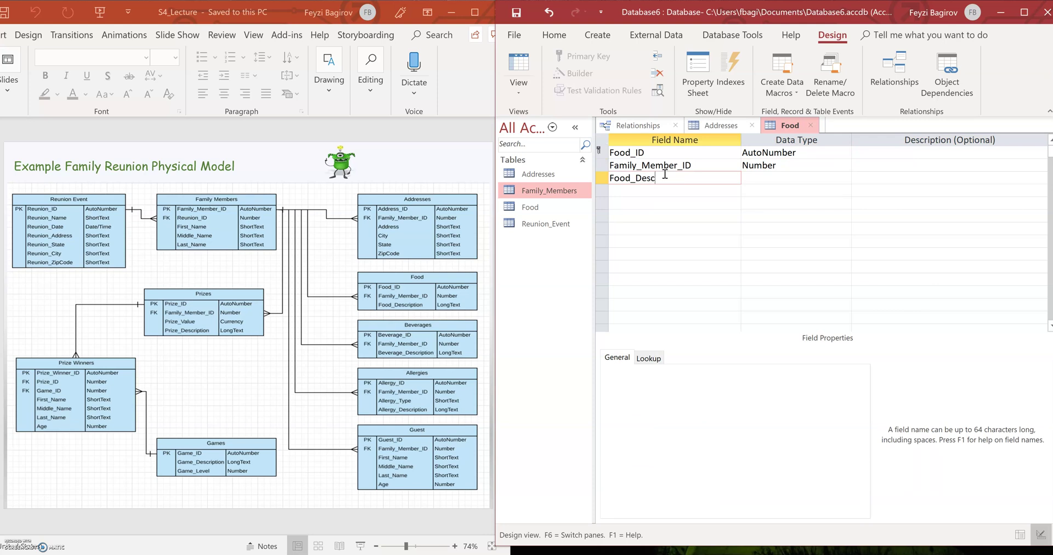
text(Food_Description)
key(Tab)
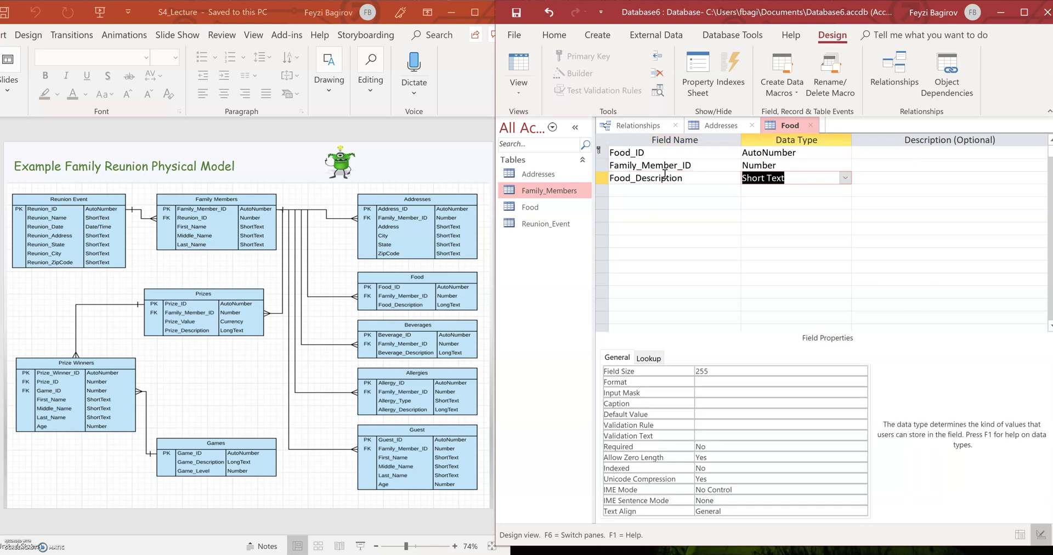
key(Tab)
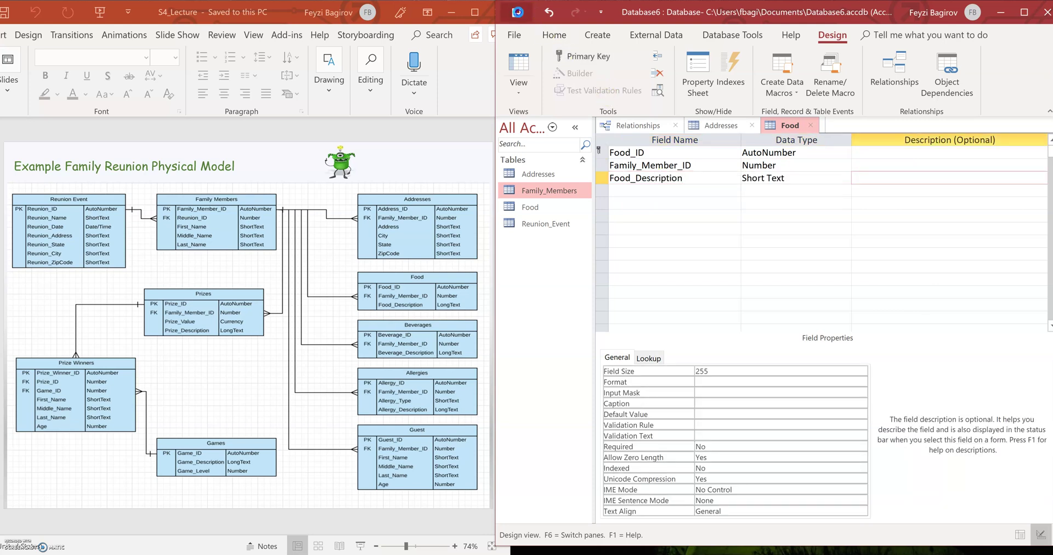
click(515, 12)
click(814, 126)
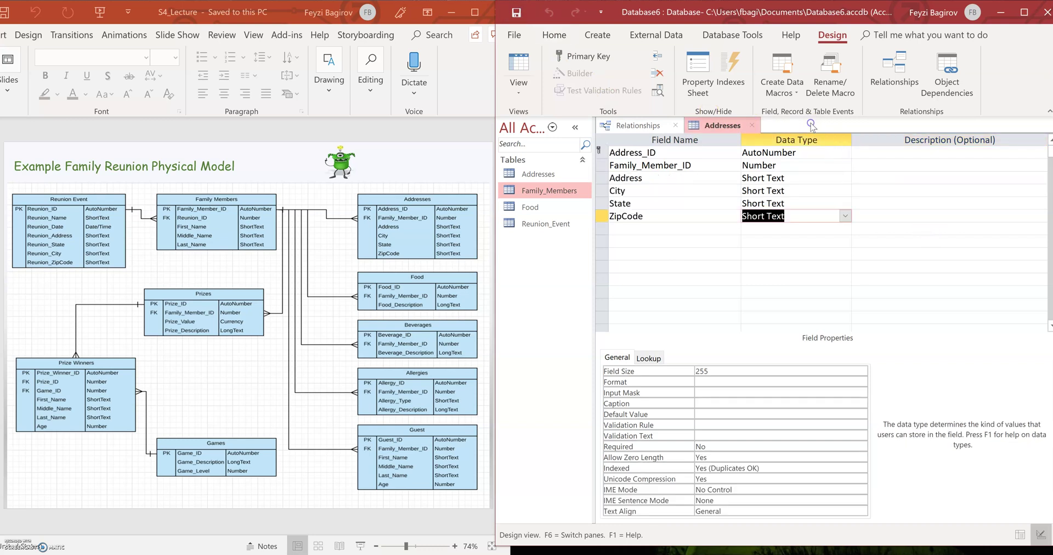
click(752, 125)
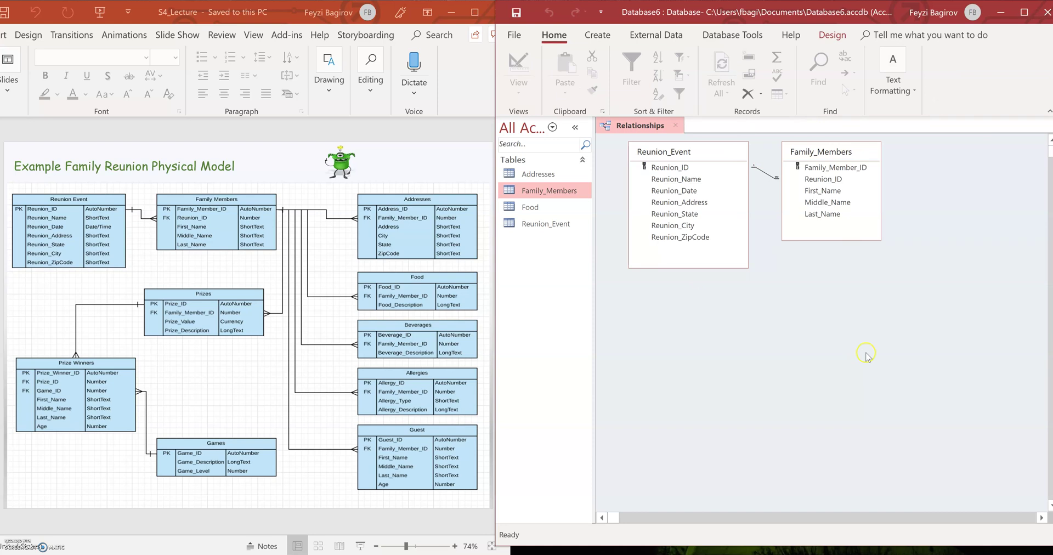
Add Addresses and Food to the Relationships layout, arranging Food below Addresses on the right
right_click(733, 355)
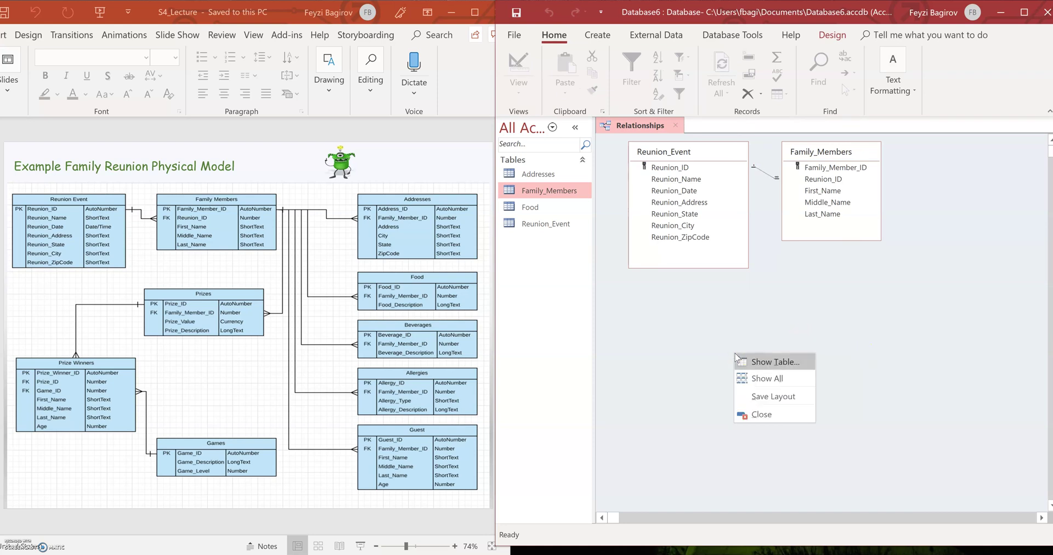
click(742, 358)
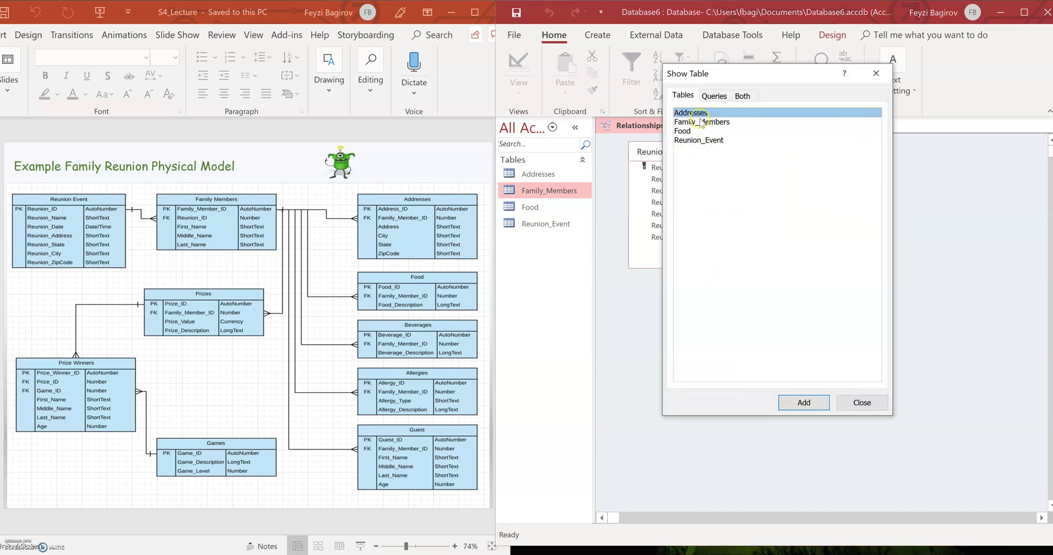
click(799, 403)
click(705, 130)
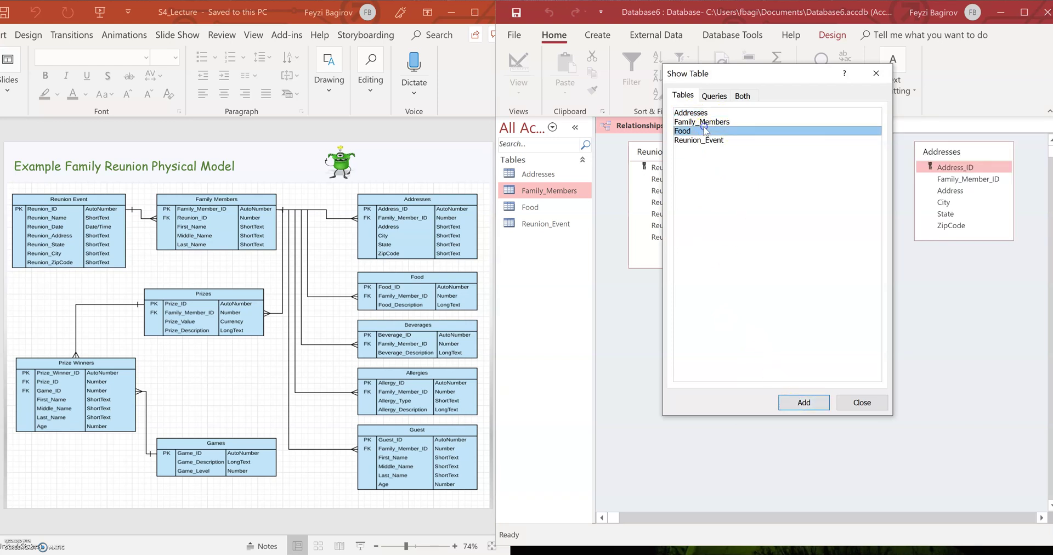
click(788, 402)
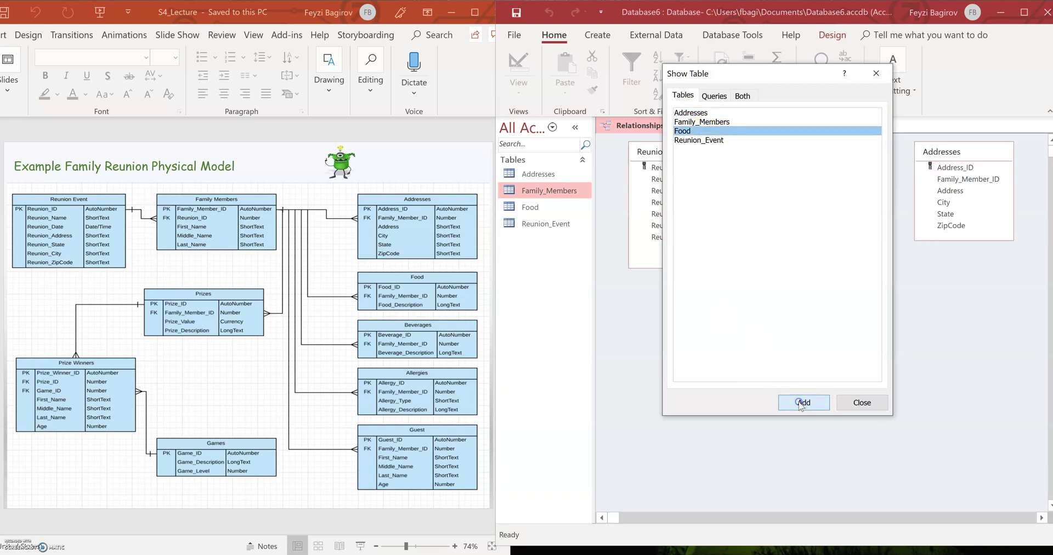
click(869, 403)
drag(833, 250, 984, 275)
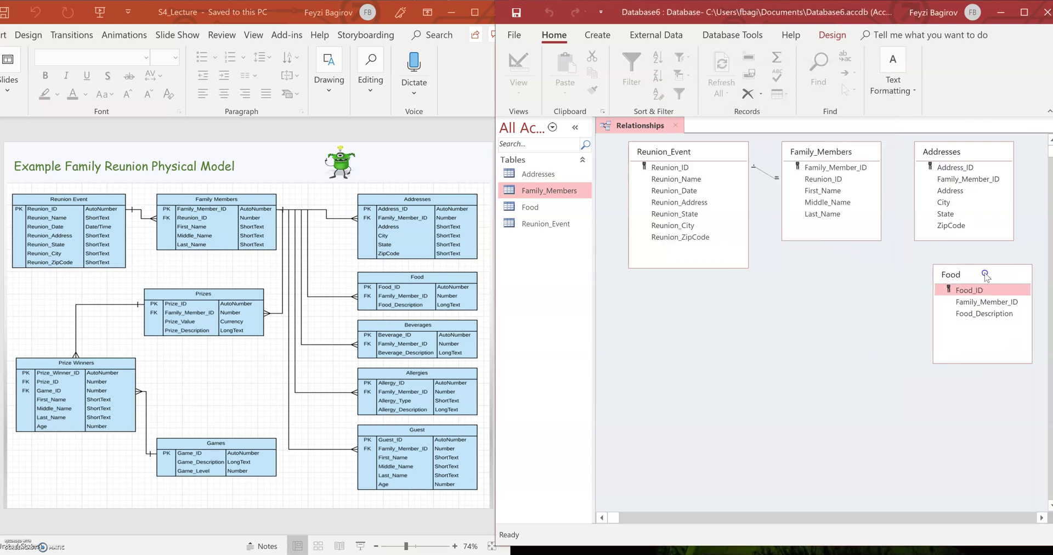
drag(1001, 149, 1006, 157)
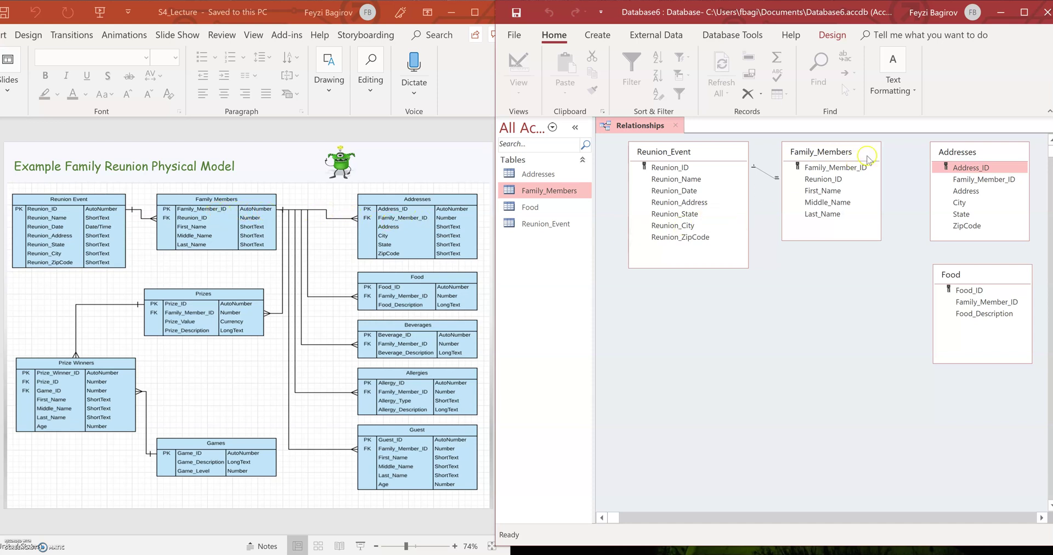
Join Family_Members to Addresses on Family_Member_ID with referential integrity enforced, then to Food
drag(847, 170, 961, 185)
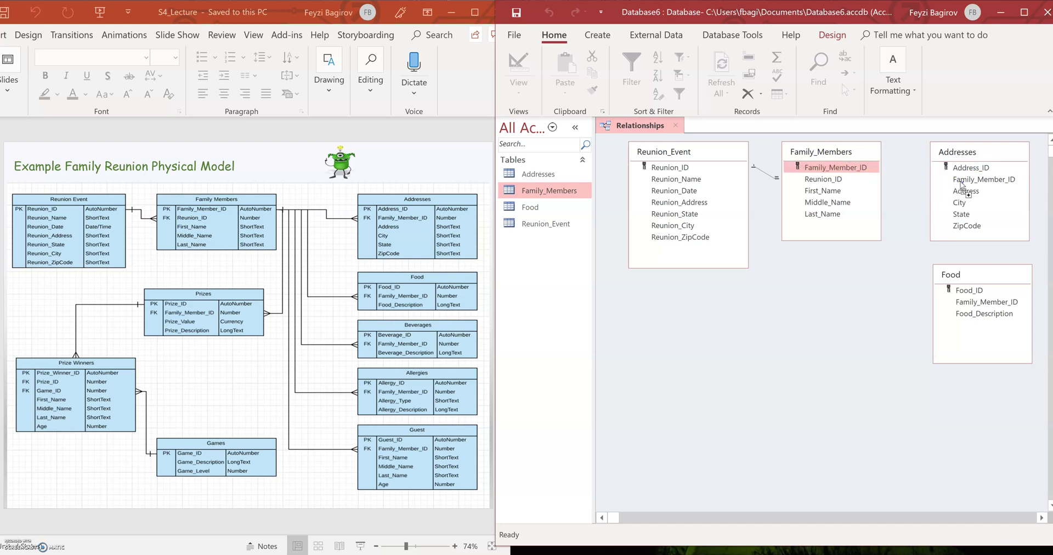
drag(961, 185, 960, 184)
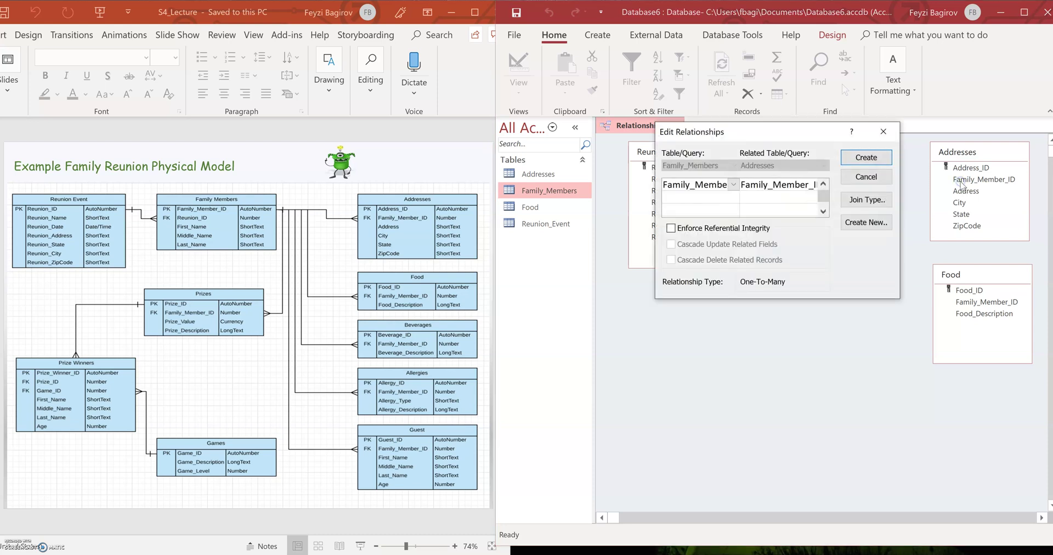
click(755, 233)
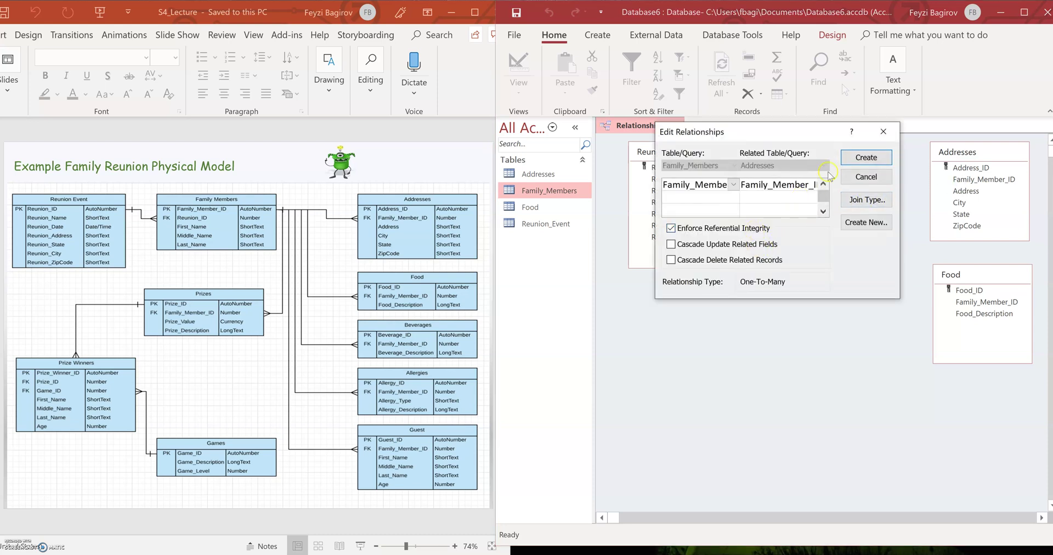
click(851, 164)
drag(830, 169, 980, 305)
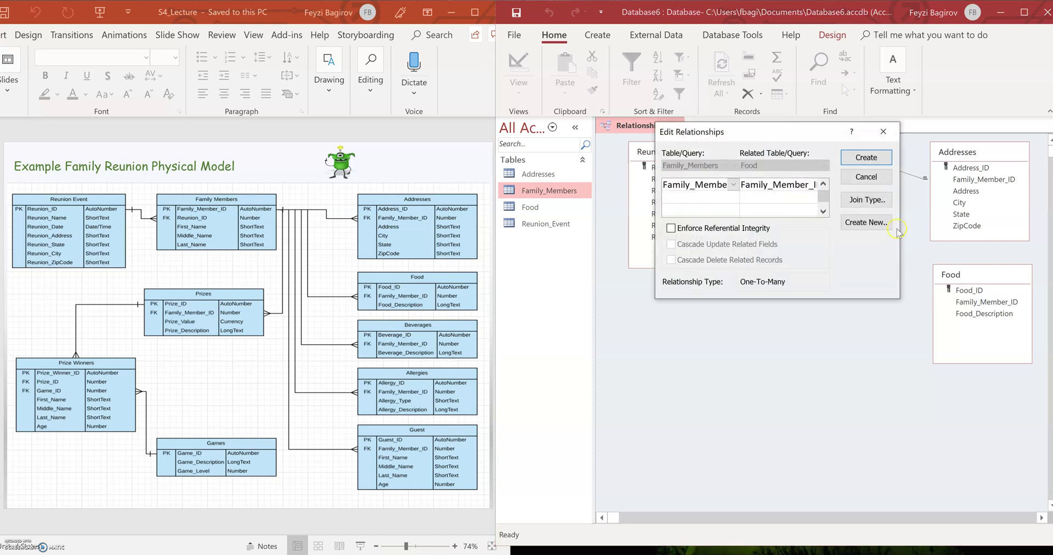
click(867, 158)
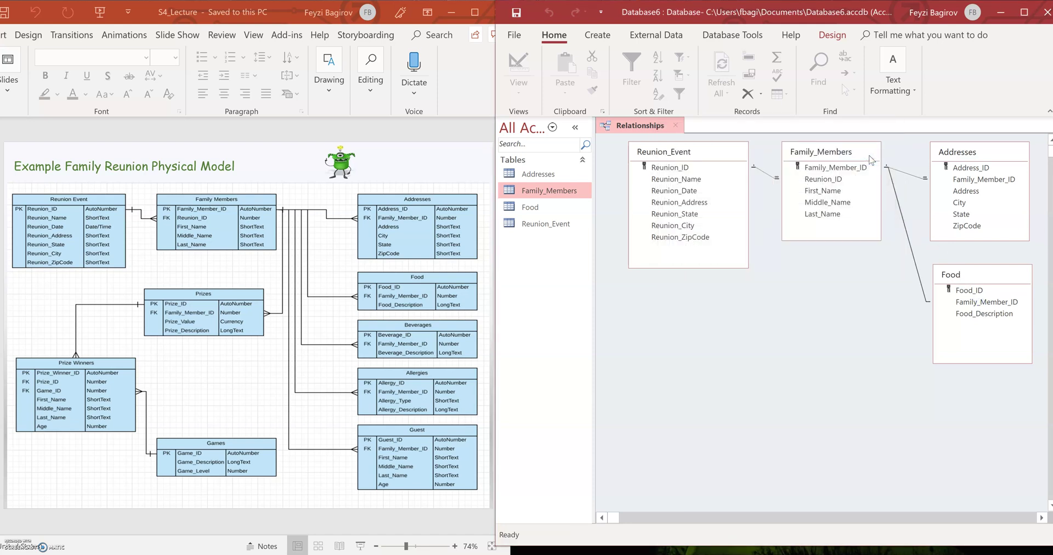